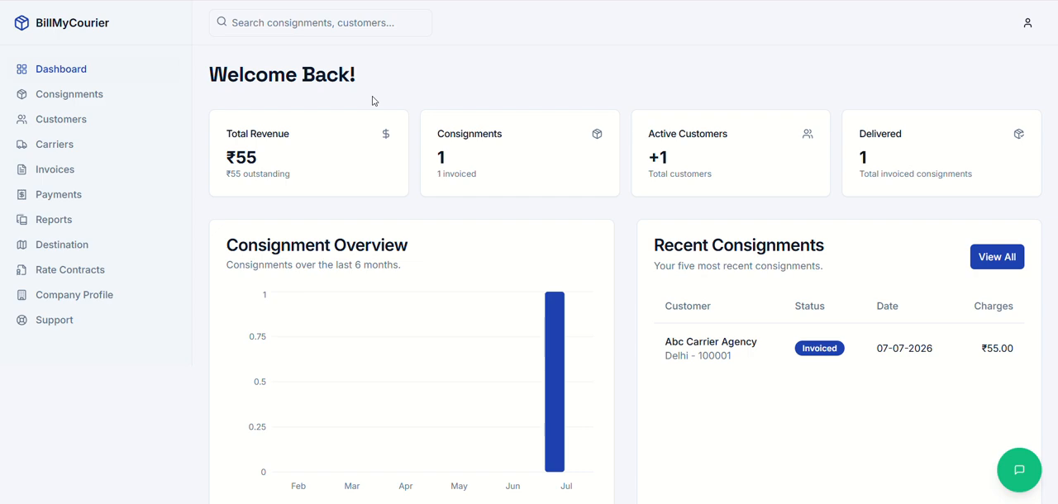
Step: Examine the customer list and the blank form for a new customer, leaving the form unfilled
left_click(59, 124)
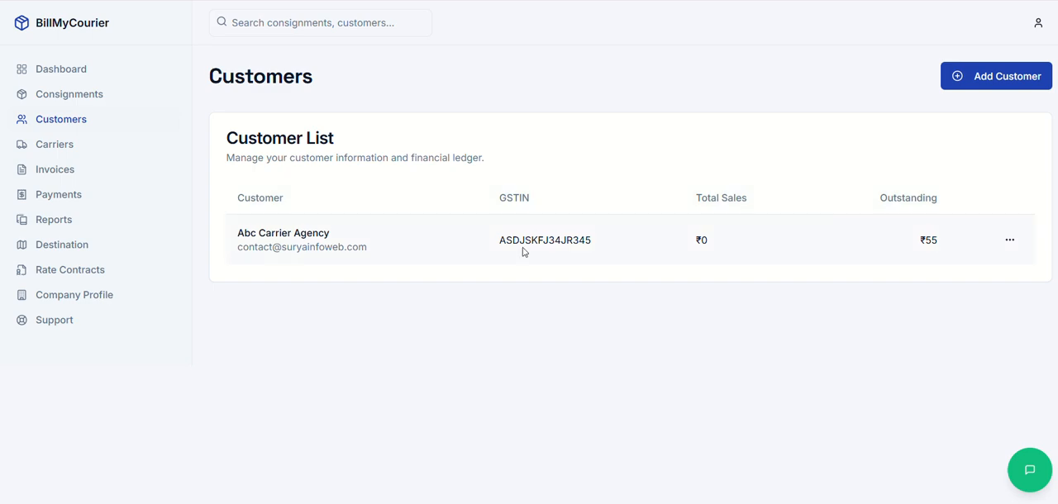
left_click(968, 83)
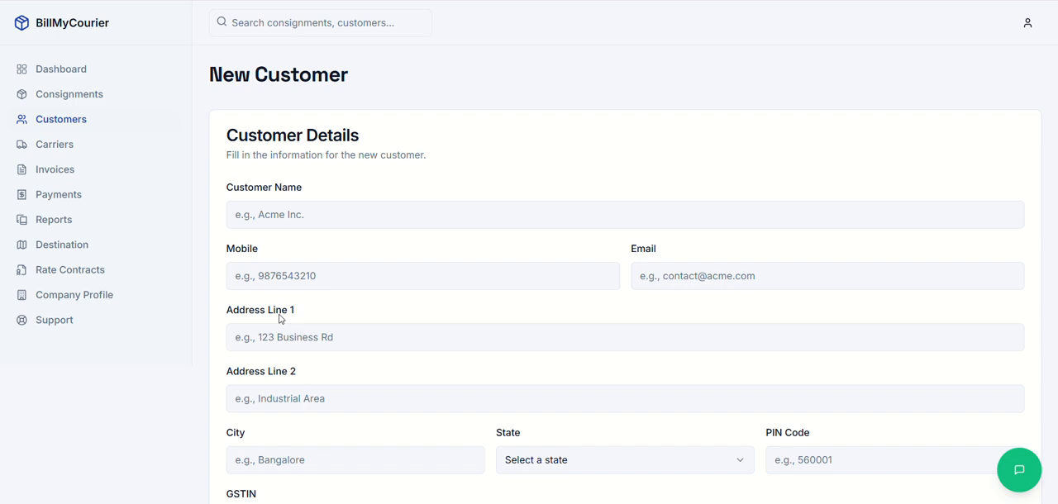
left_click(49, 119)
Step: View the Abc Carrier Agency customer's details, including its financials, invoice history and payment history
left_click(1009, 239)
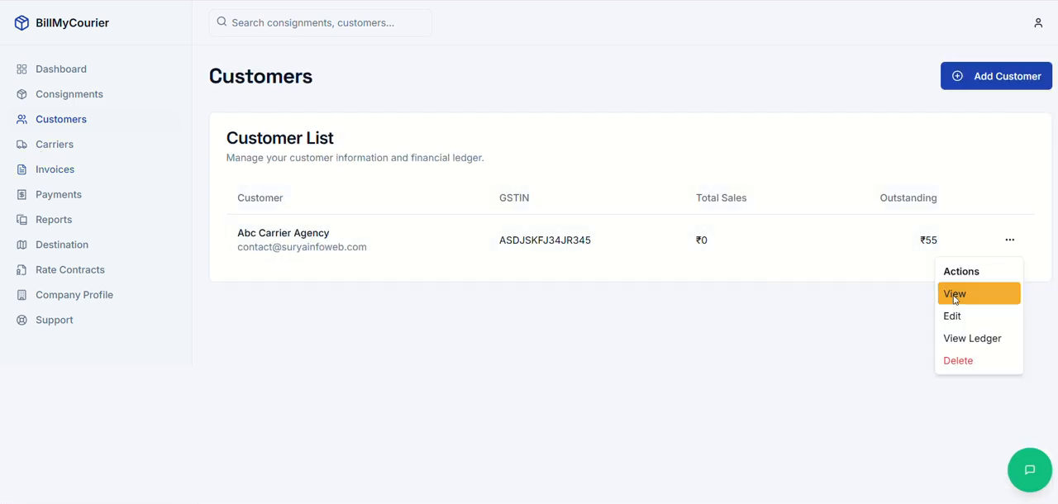
left_click(951, 331)
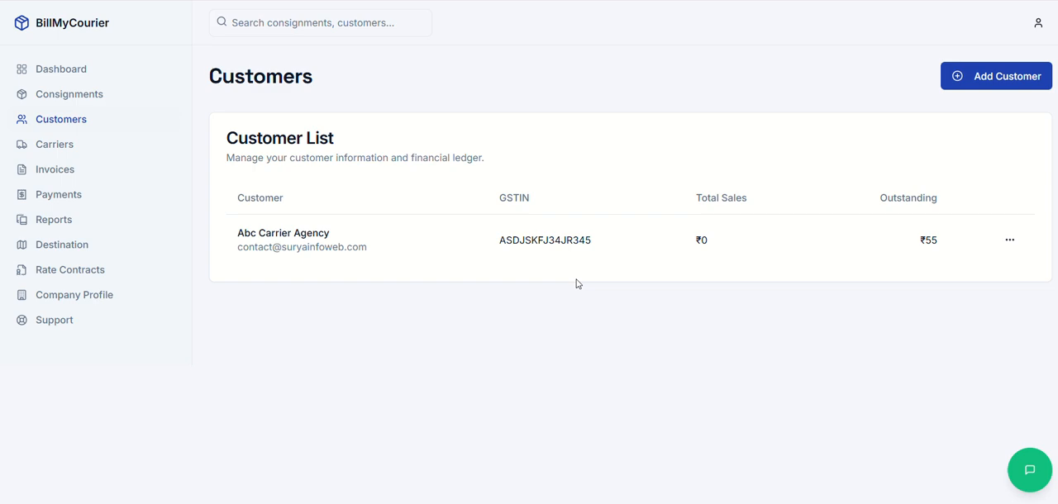
left_click(1009, 240)
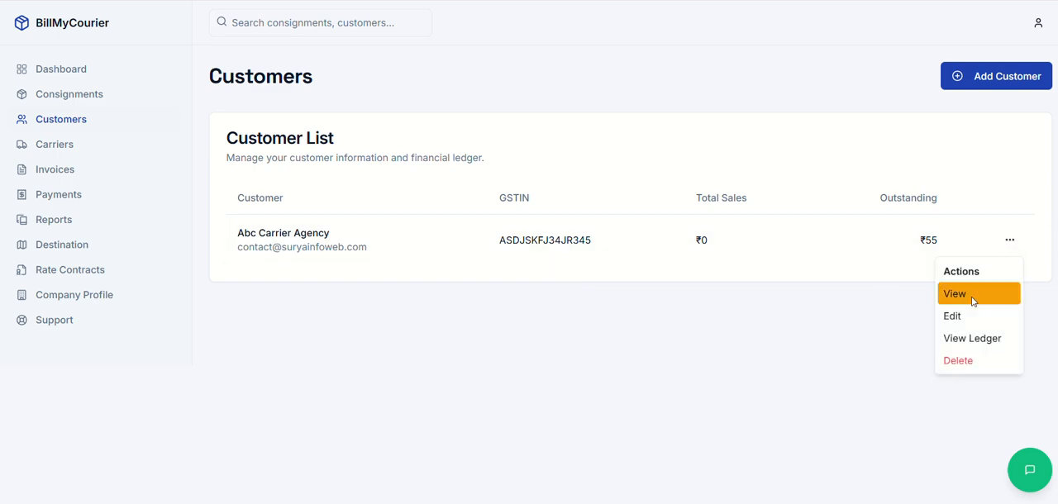
left_click(963, 293)
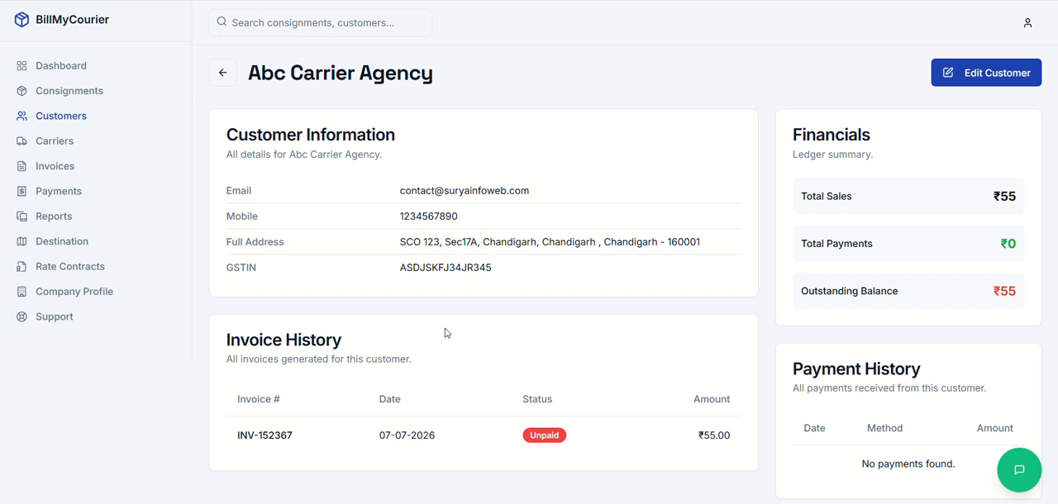
scroll(447, 333, "down", 1)
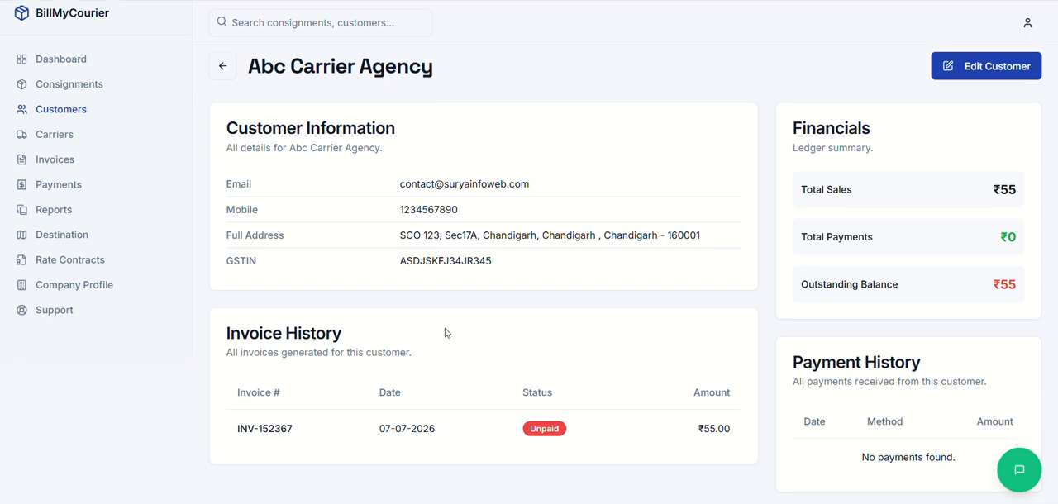
Step: Examine the carrier list and the new carrier form down to its fuel surcharge field
left_click(55, 135)
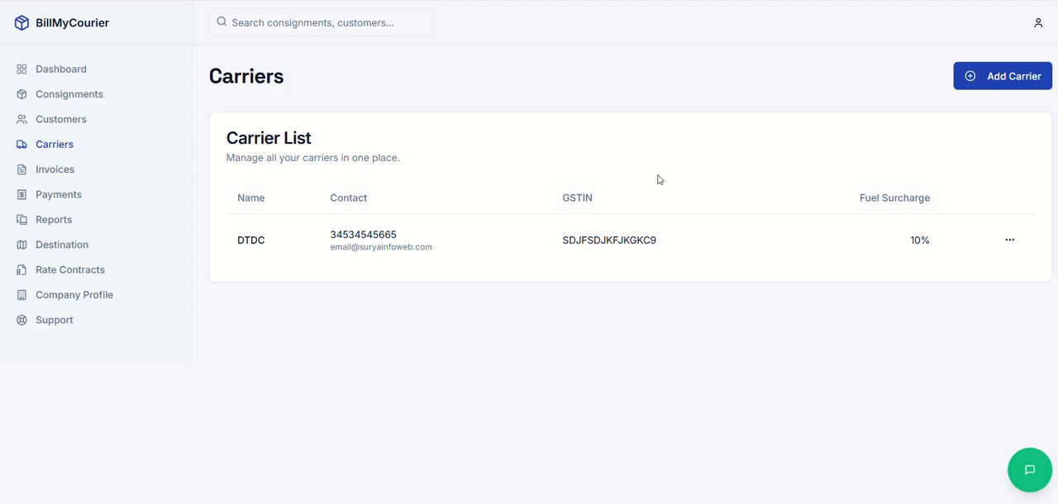
left_click(1011, 82)
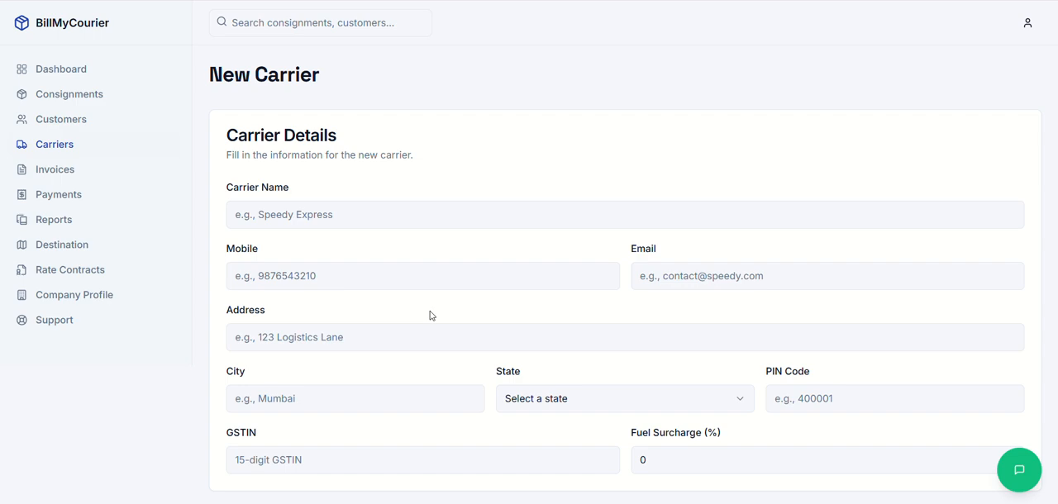
scroll(537, 372, "down", 1)
left_click(650, 419)
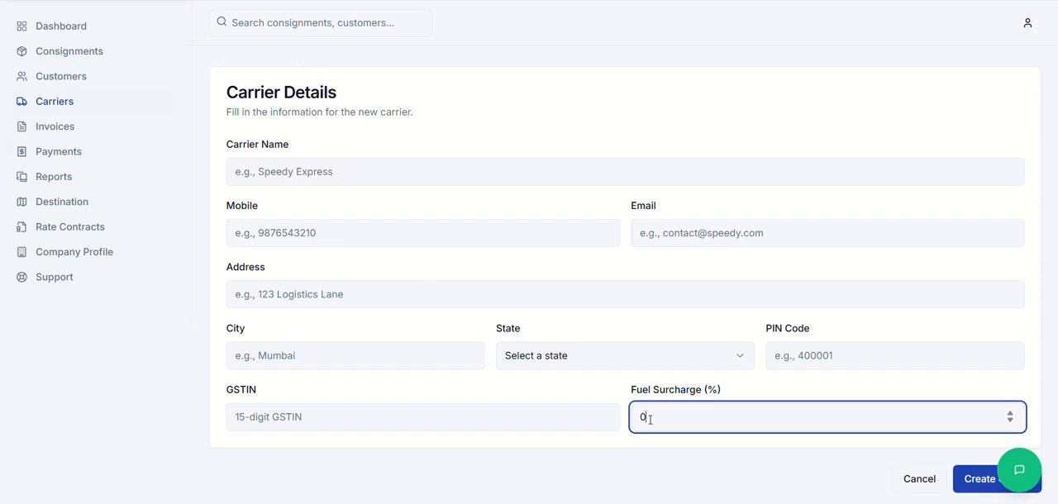
key("ctrl+a")
Step: Create a delivery zone named Zone4 among the destinations and display the locations of Zone1
left_click(52, 205)
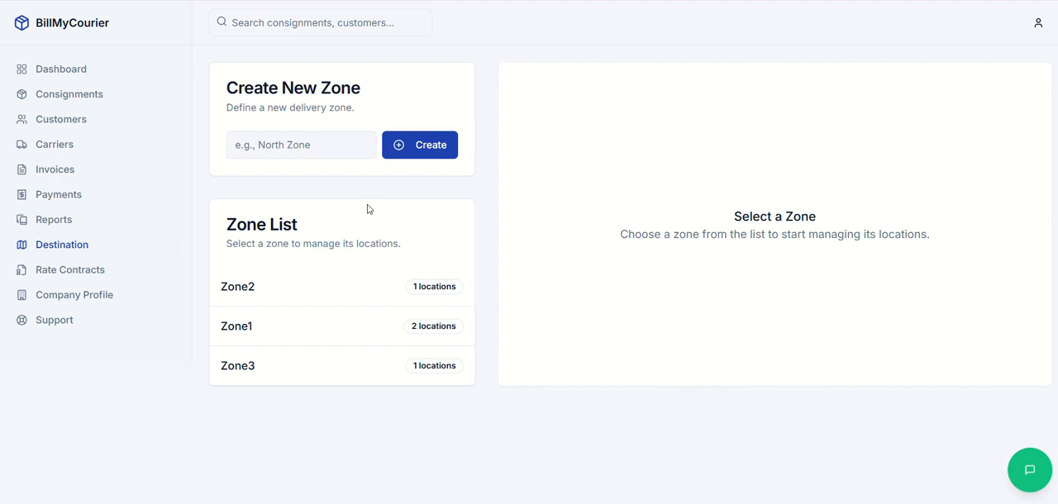
left_click(274, 134)
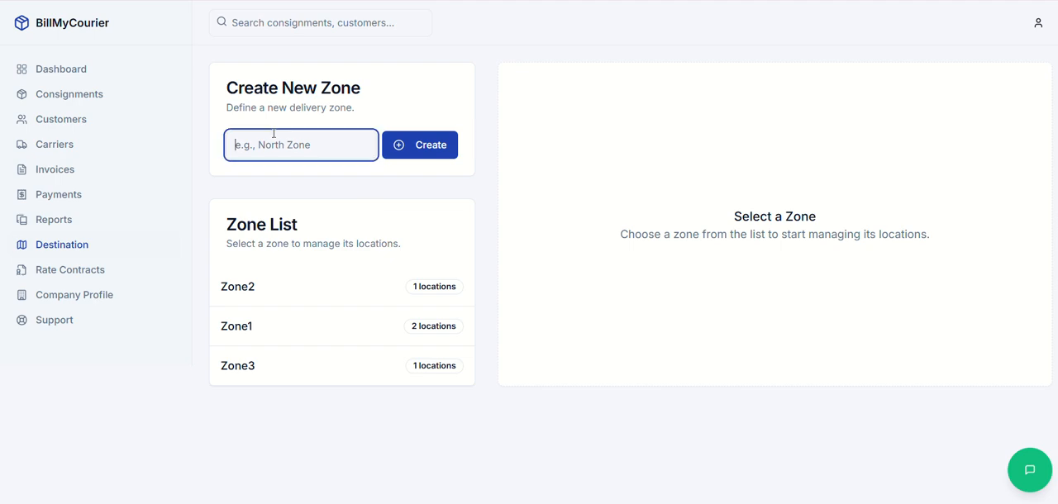
type("Zone4")
left_click(424, 154)
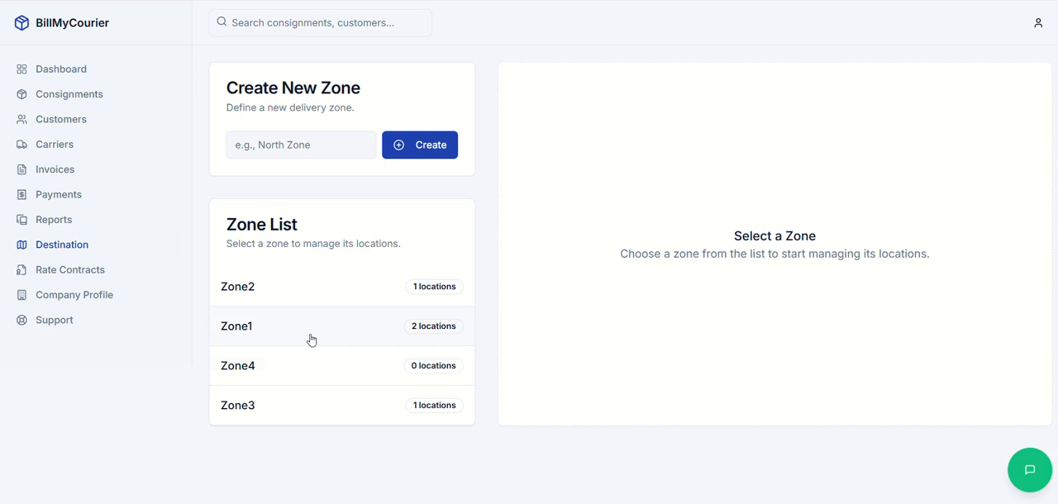
left_click(310, 340)
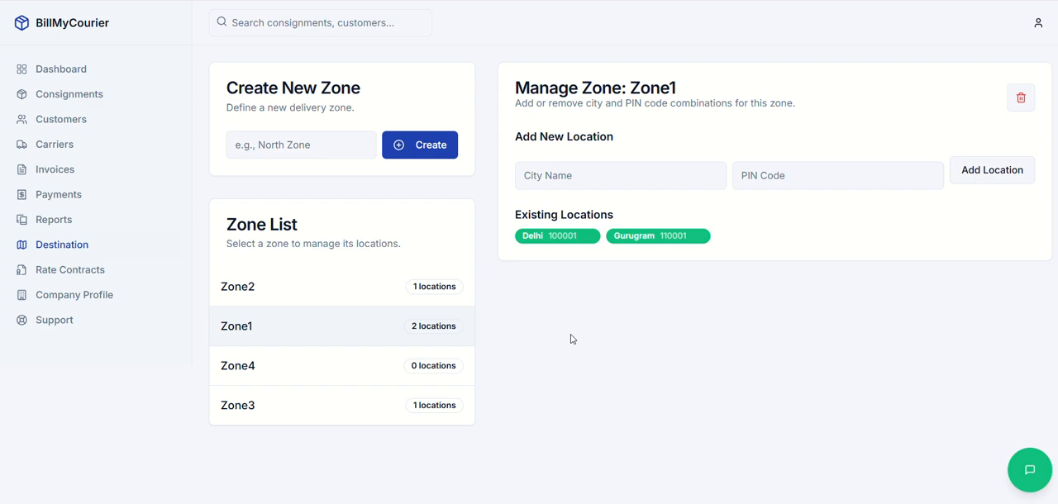
Step: Start a new rate contract for customer Abc Carrier Agency with carrier DTDC and zone Zone1
left_click(62, 273)
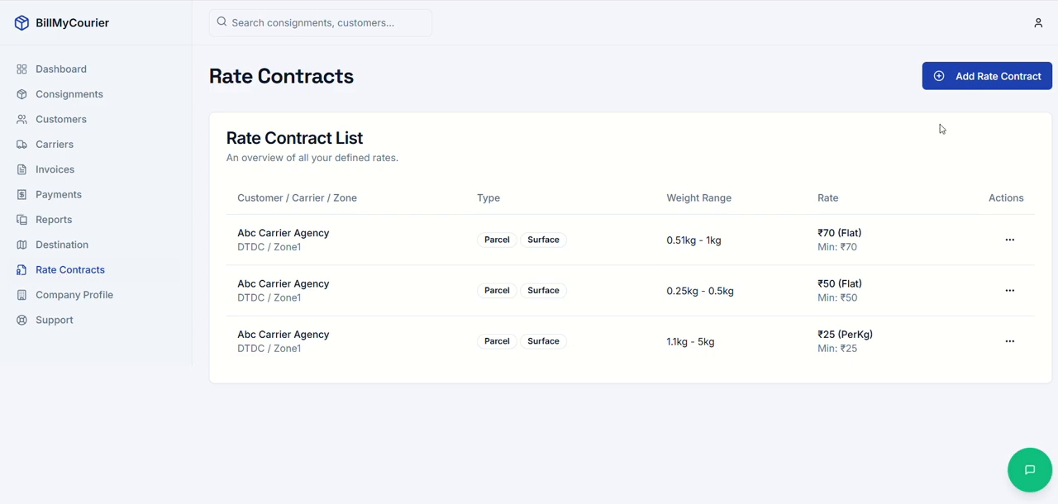
left_click(968, 76)
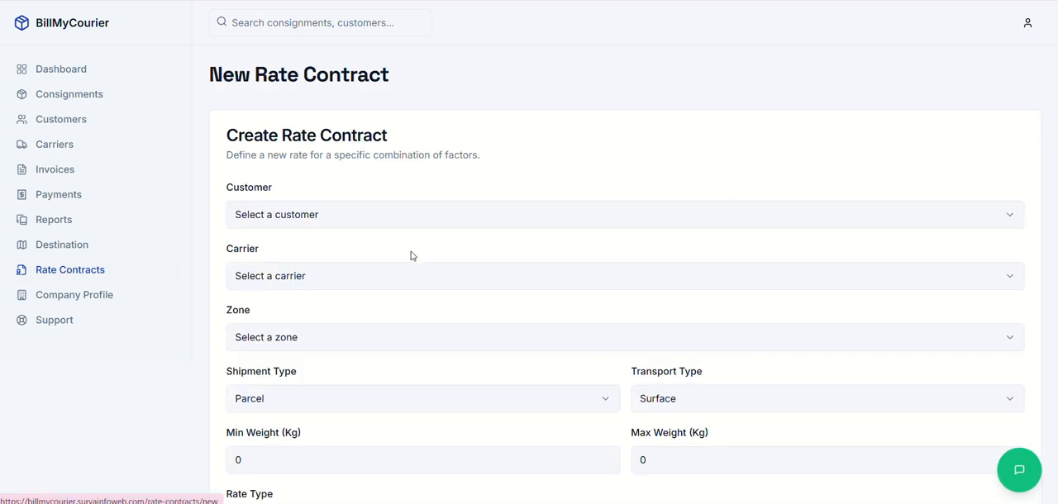
left_click(329, 214)
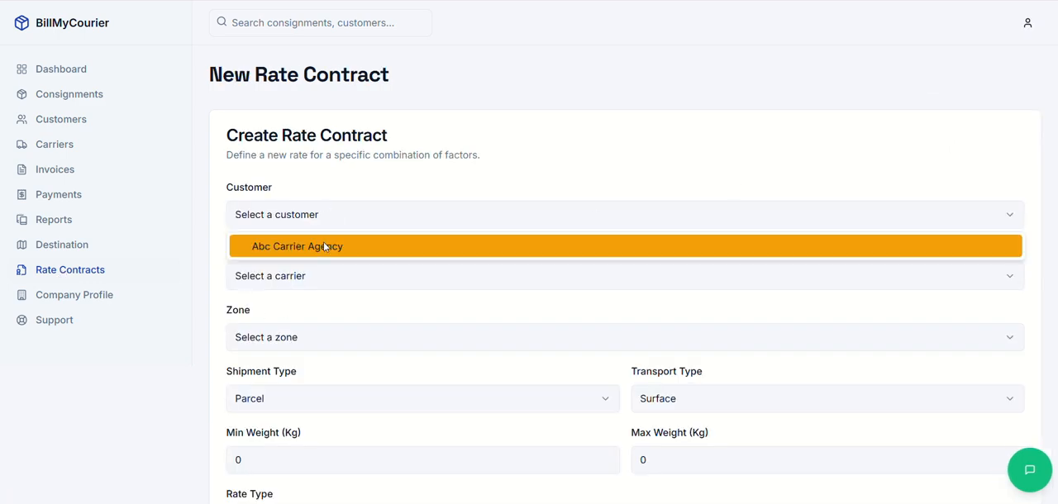
left_click(324, 243)
left_click(324, 276)
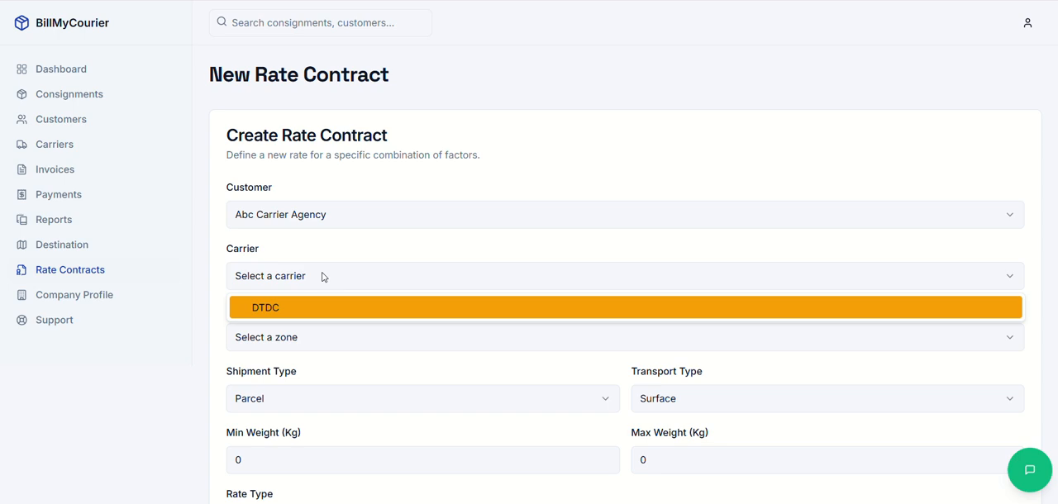
left_click(310, 311)
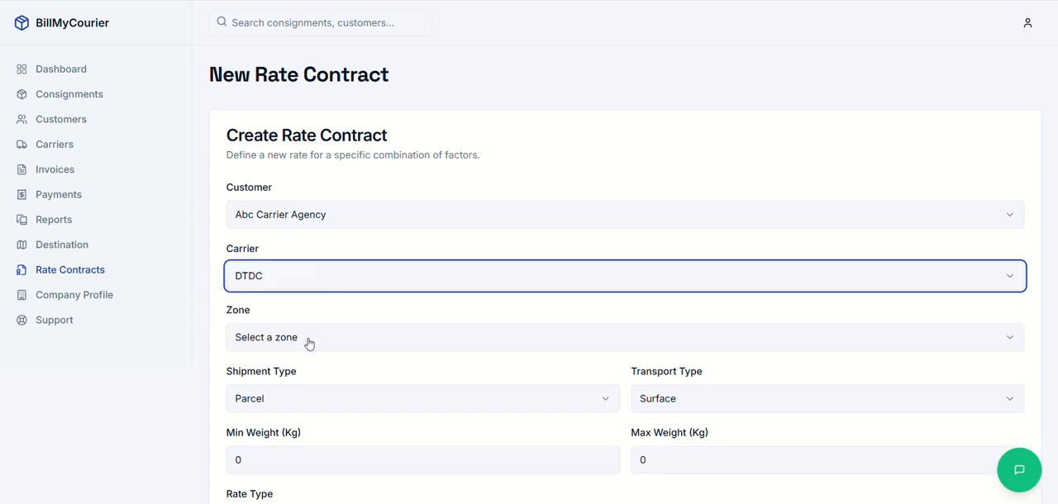
left_click(306, 339)
left_click(303, 397)
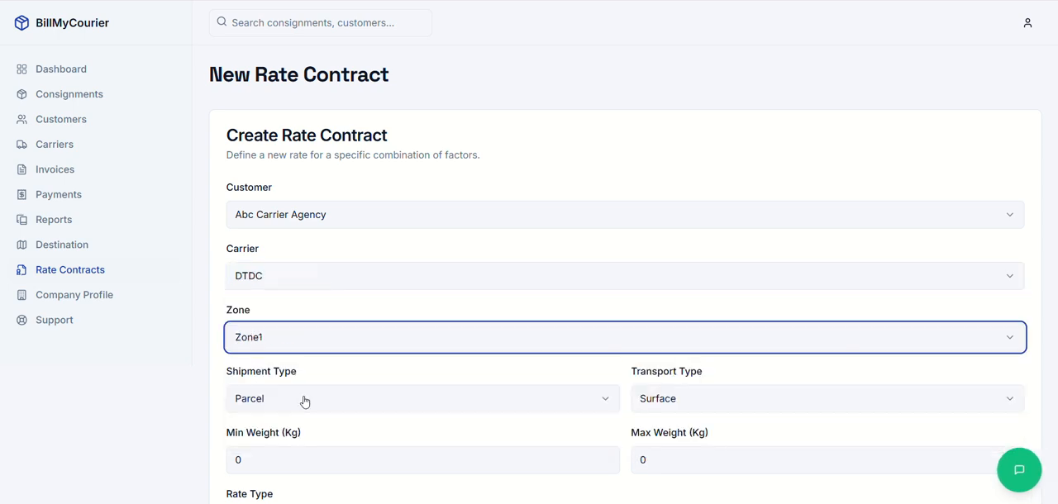
Step: Review the shipment type and transport type options of the rate contract, keeping Parcel and Surface
scroll(304, 402, "down", 2)
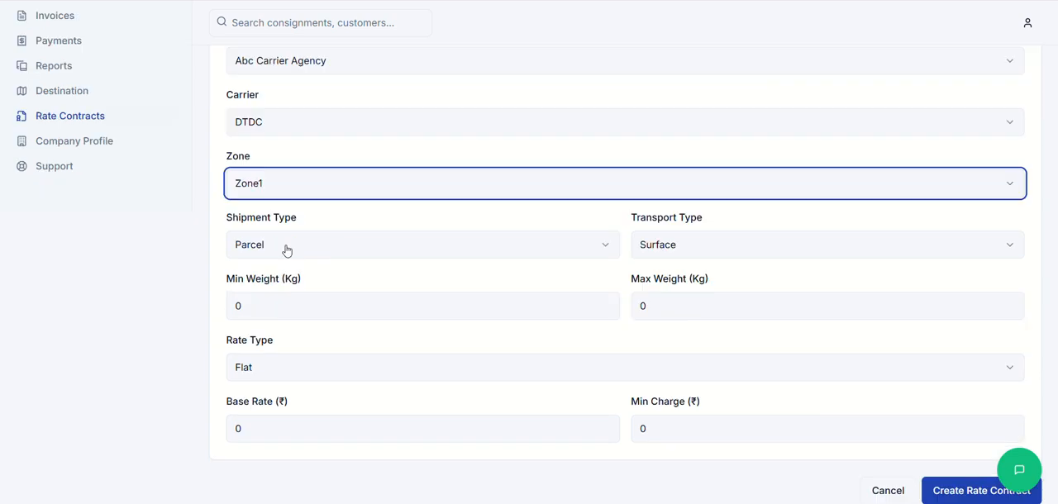
left_click(287, 250)
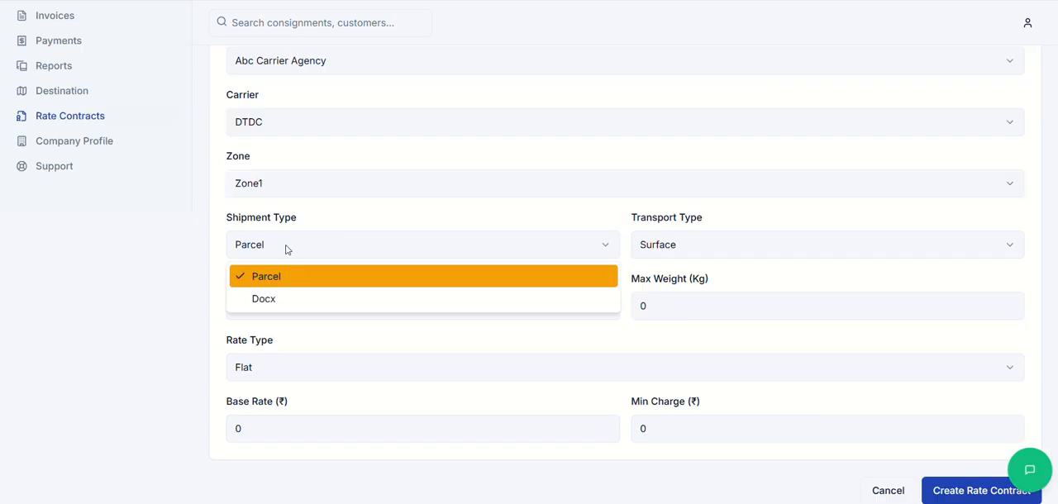
left_click(784, 256)
left_click(696, 247)
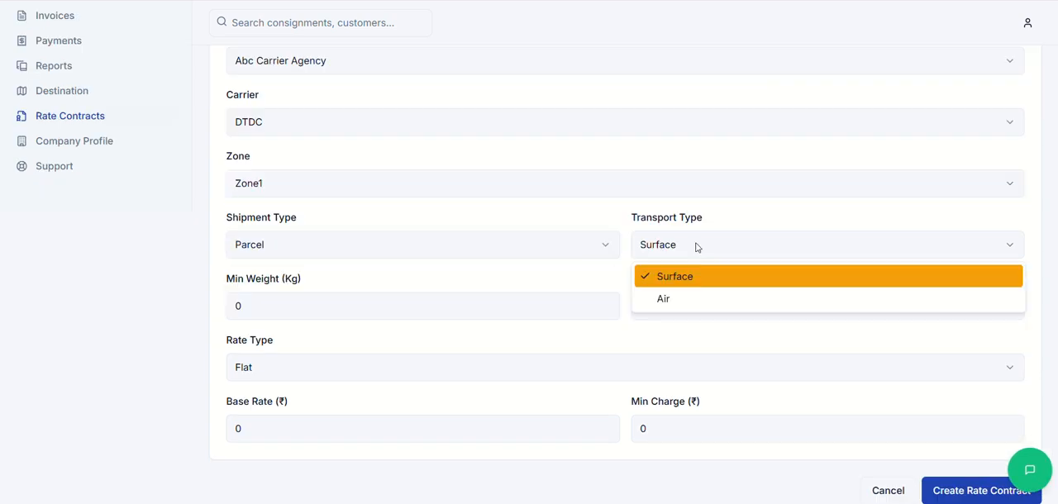
left_click(696, 247)
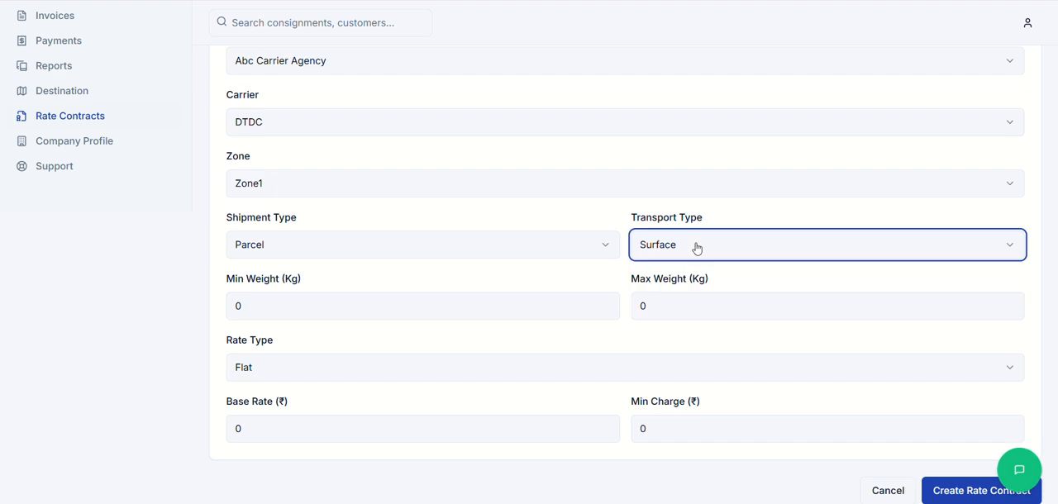
Step: Set the rate contract's weight range to a minimum of 5.1 kg and a maximum of 10 kg
double_click(233, 306)
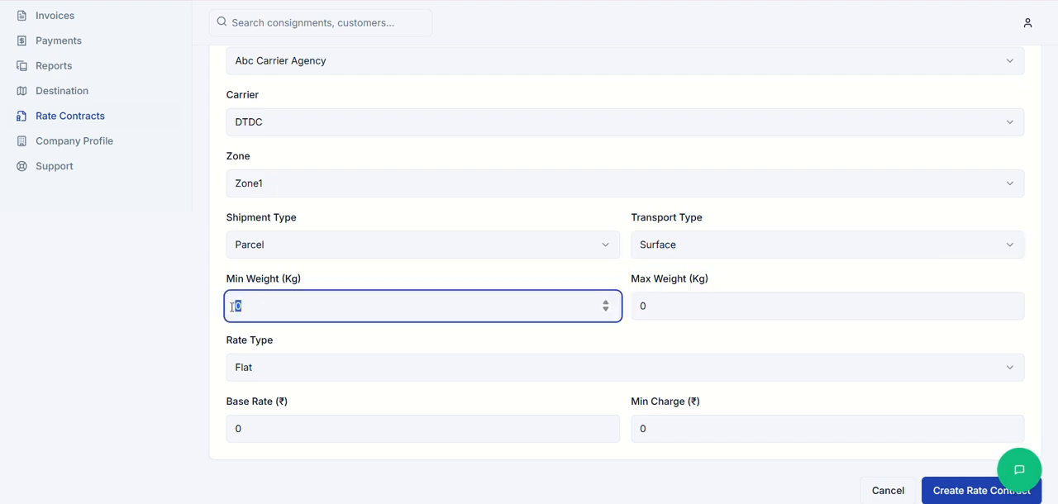
type("5.1")
left_click(664, 304)
left_click_drag(664, 303, 630, 306)
type("1")
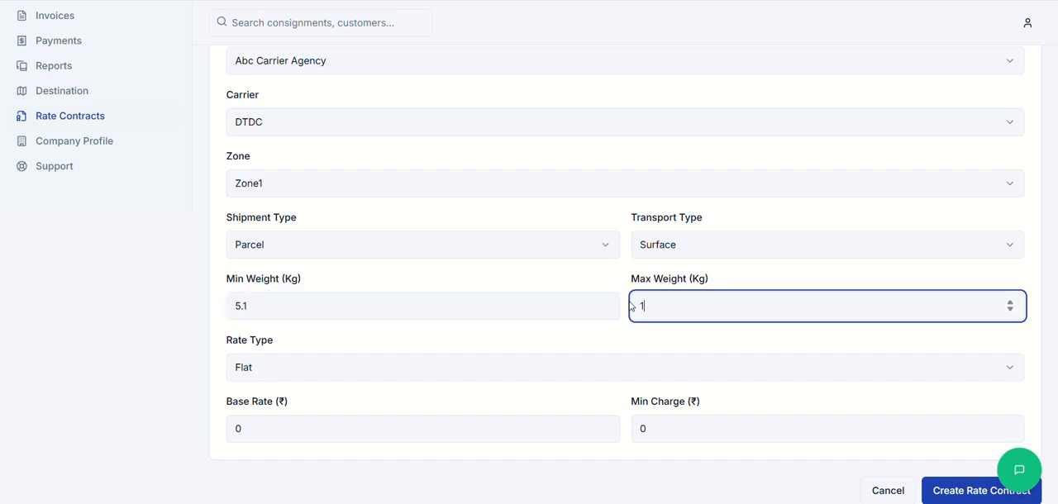
type("0")
Step: Set the rate type to Per Kg with a ₹20 base rate and ₹20 minimum charge, and create the rate contract
left_click(291, 372)
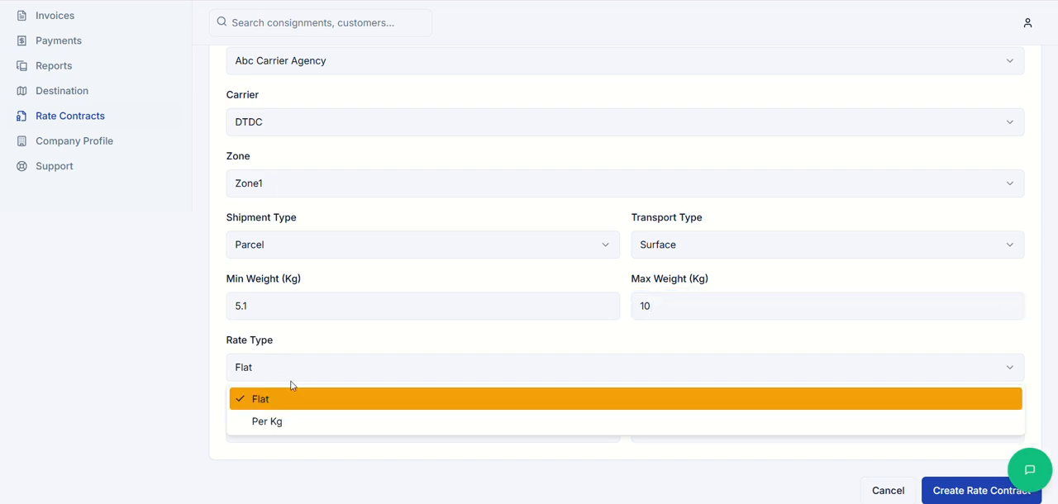
left_click(279, 423)
scroll(406, 404, "down", 1)
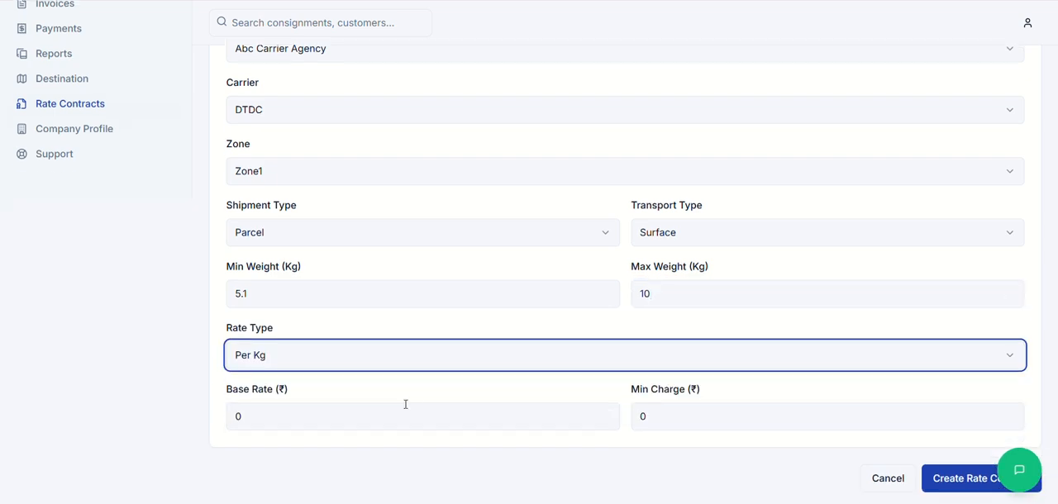
left_click(260, 423)
double_click(236, 418)
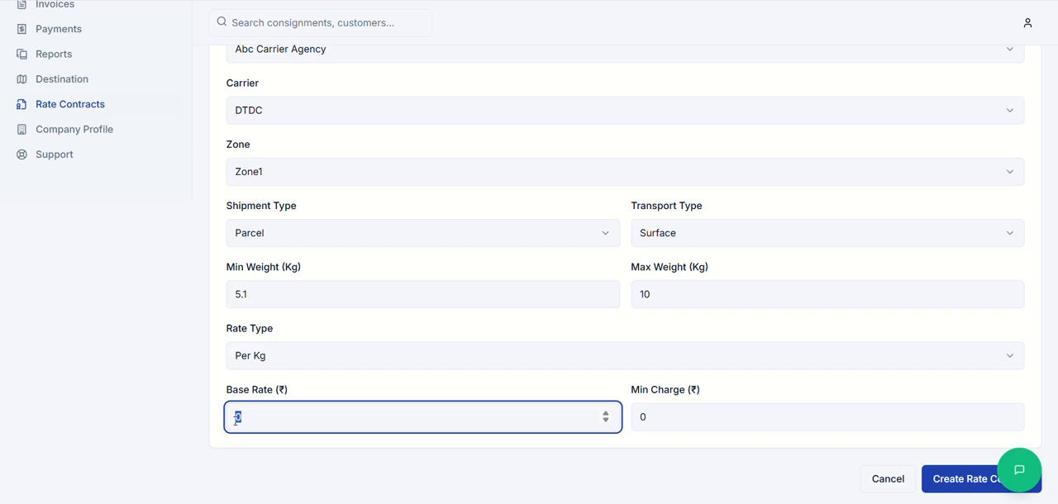
type("20")
double_click(660, 415)
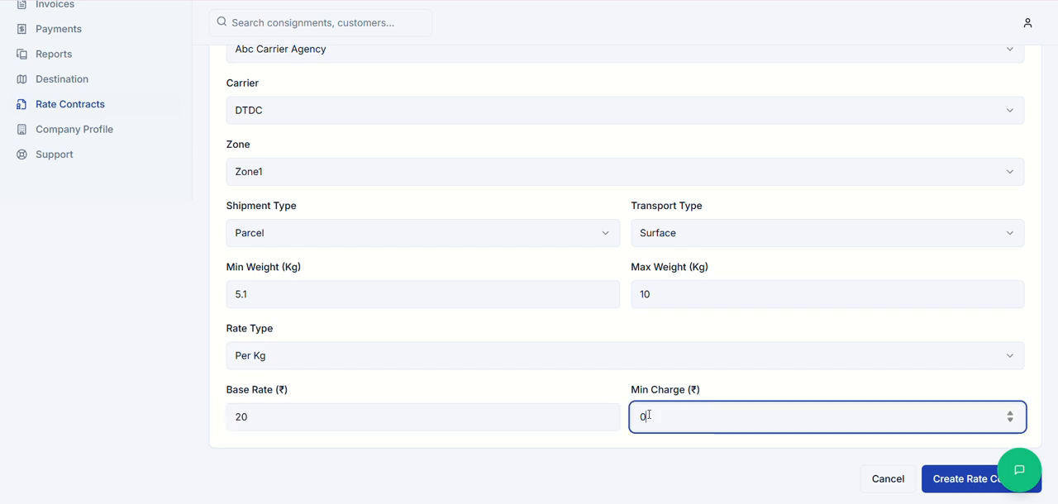
type("20")
left_click(955, 483)
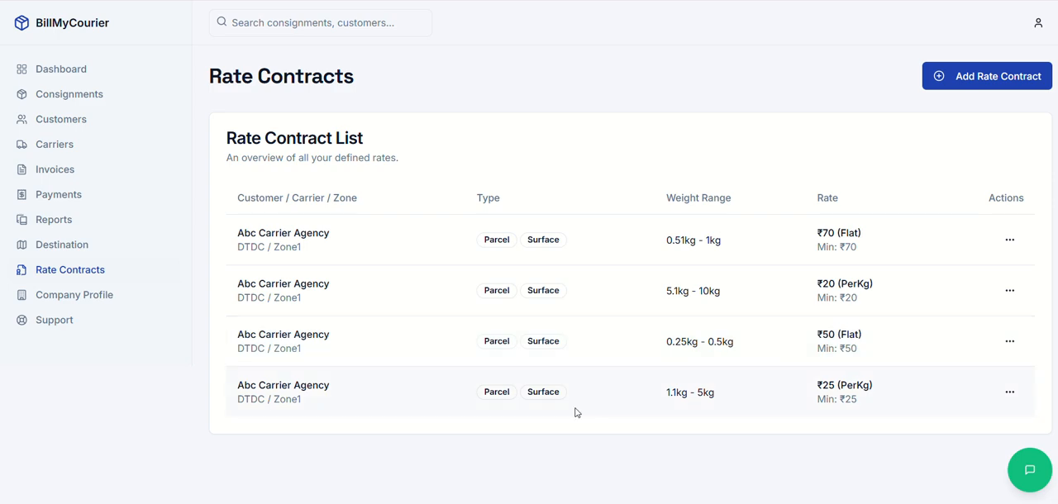
Step: Start a new consignment from the consignment list and enter its consignment number
left_click(71, 95)
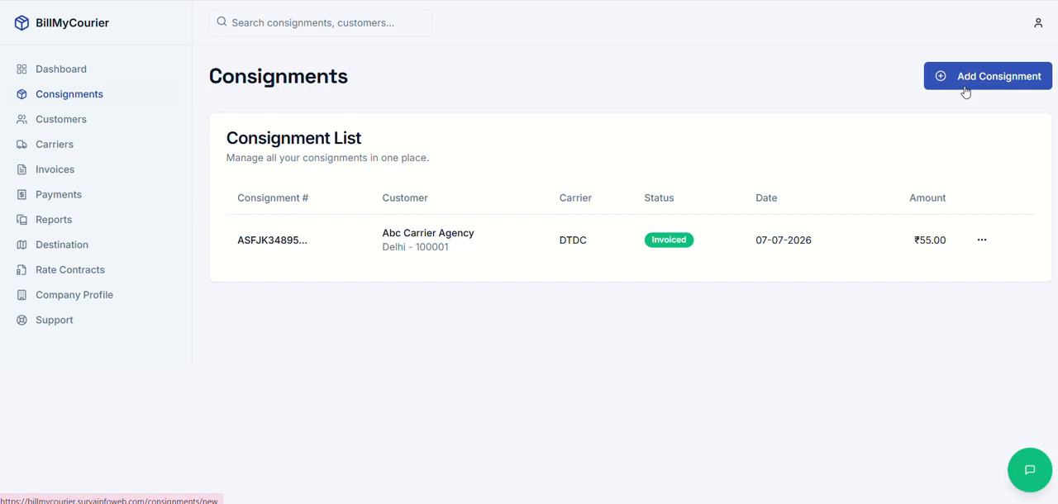
left_click(966, 92)
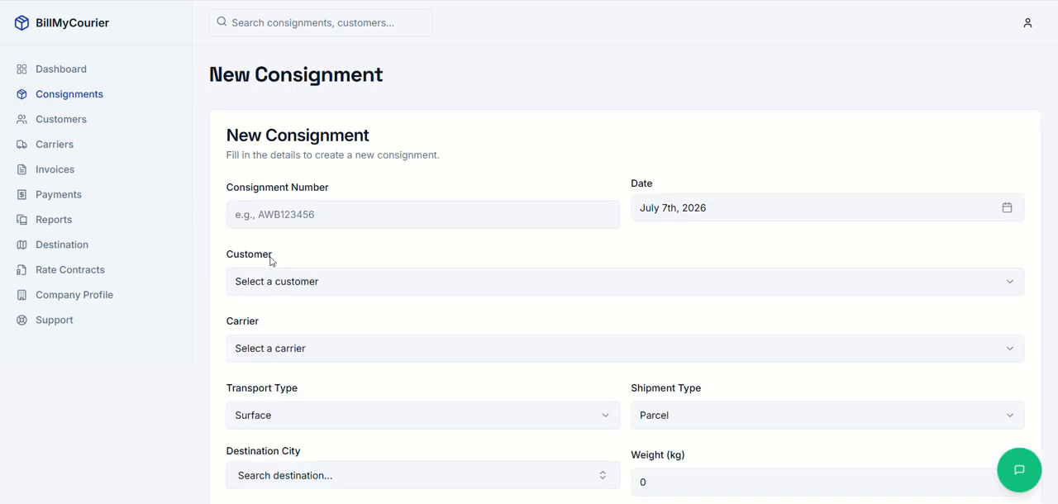
left_click(302, 216)
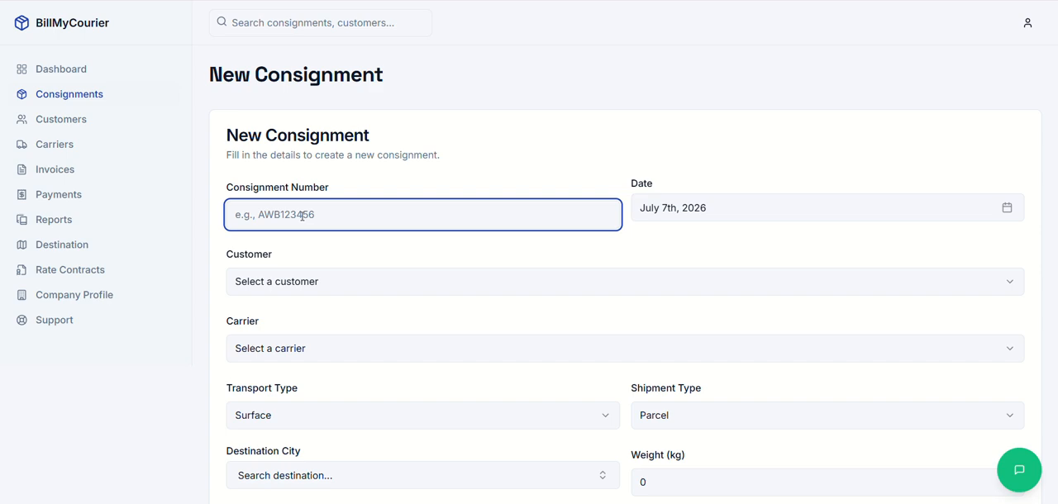
type("fjhdjfhdfj")
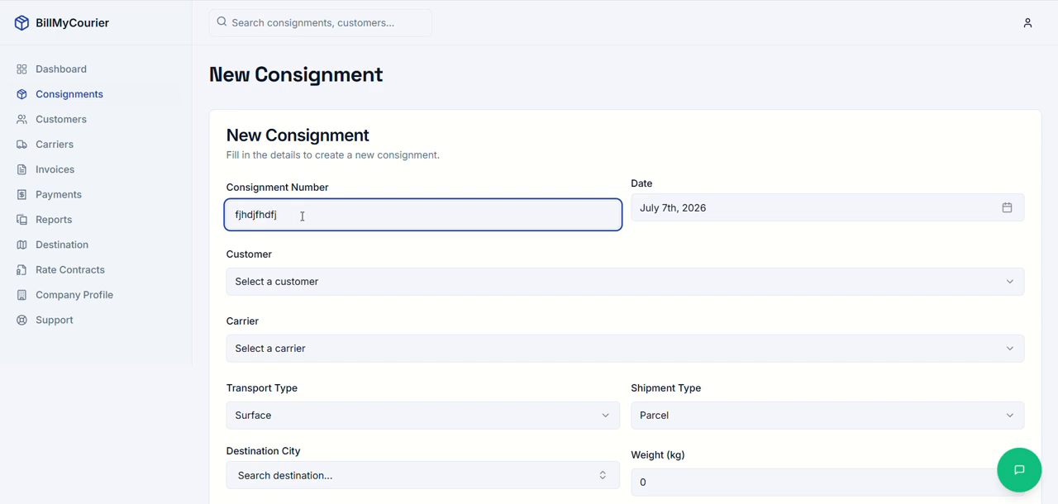
key("BackSpace")
key("BackSpace")
key("BackSpace")
key("BackSpace")
key("BackSpace")
key("BackSpace")
key("BackSpace")
key("BackSpace")
key("BackSpace")
key("BackSpace")
type("FDUIWUR3456")
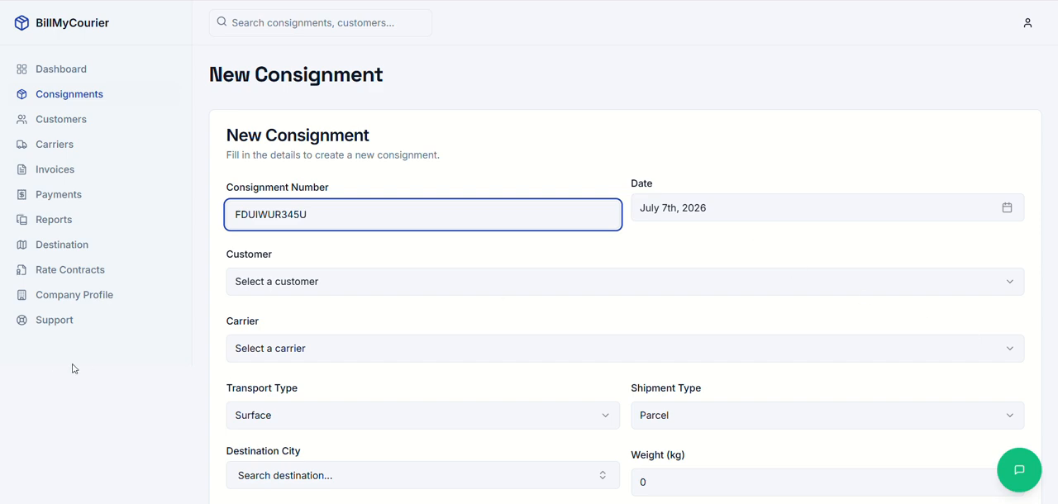
Step: Assign the new consignment to customer Abc Carrier Agency with DTDC as the carrier
left_click(279, 285)
left_click(269, 318)
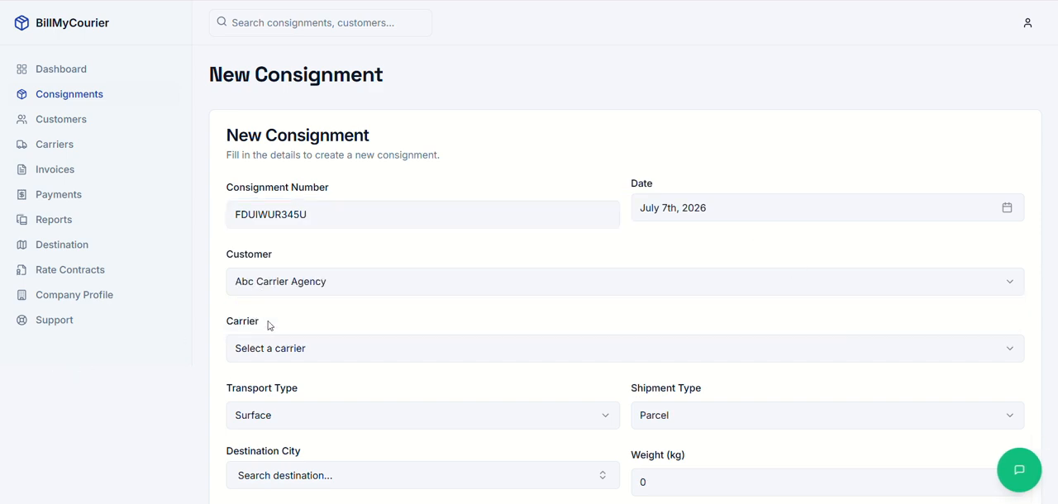
scroll(280, 272, "down", 1)
left_click(280, 276)
left_click(274, 310)
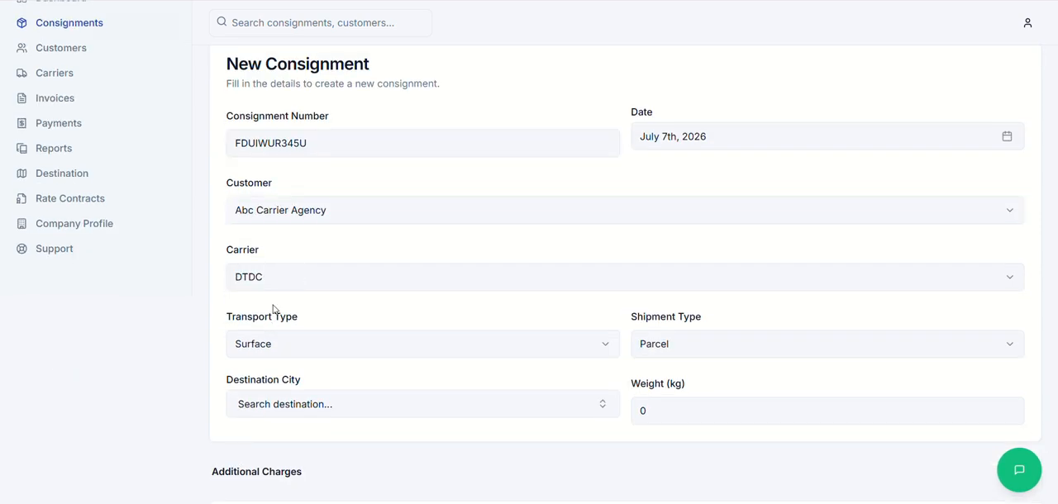
Step: Choose Surface as the consignment's transport type and Parcel as its shipment type
scroll(274, 310, "down", 1)
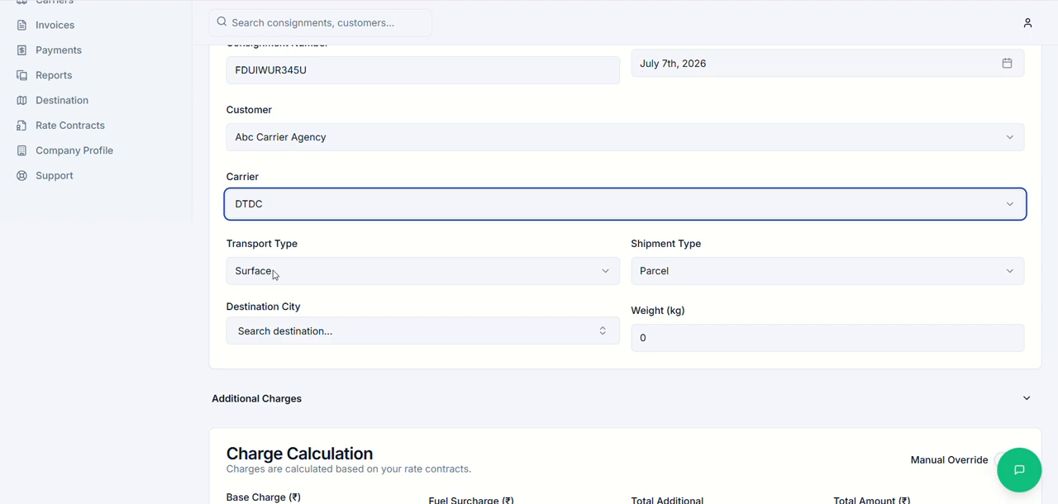
left_click(274, 274)
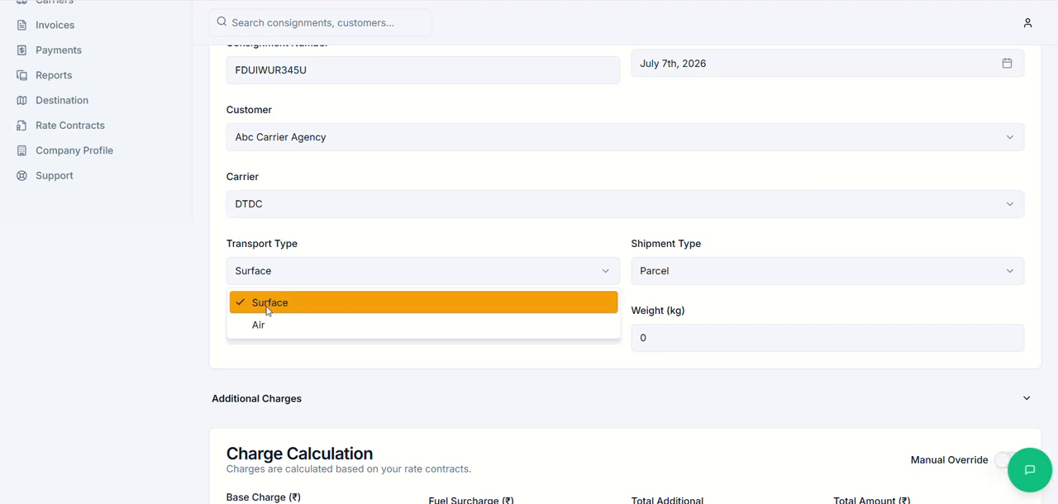
left_click(267, 311)
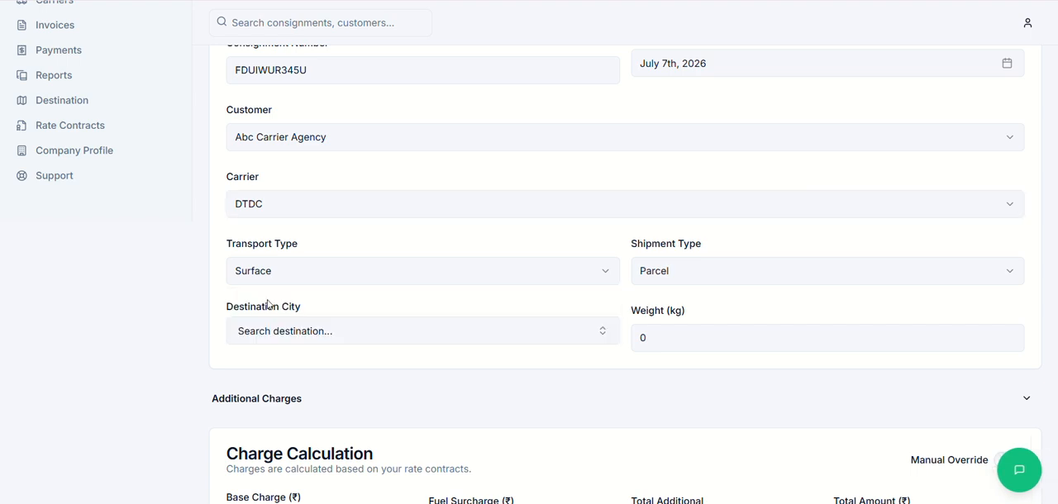
left_click(689, 281)
left_click(690, 302)
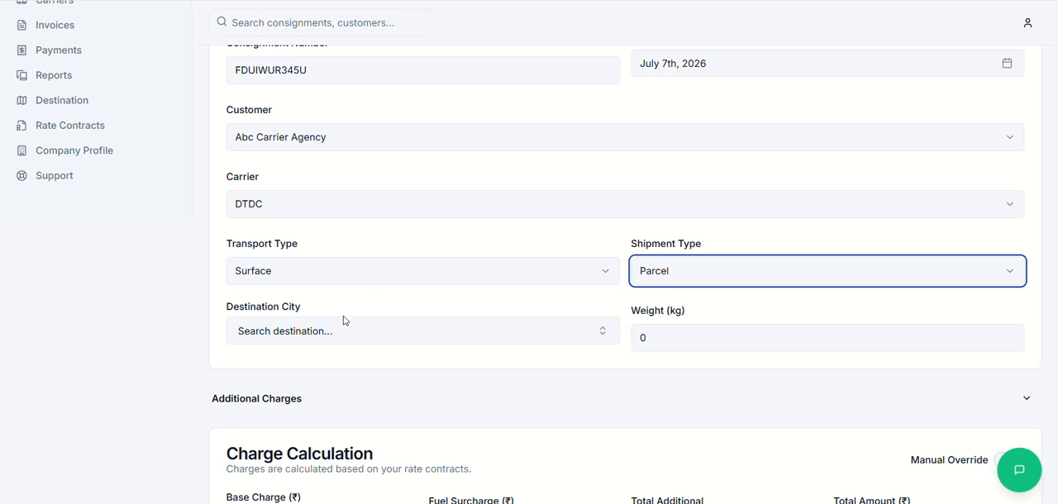
Step: Select Delhi - 100001 as the consignment's destination city and enter a weight of 7 kg
scroll(345, 319, "down", 1)
left_click(329, 303)
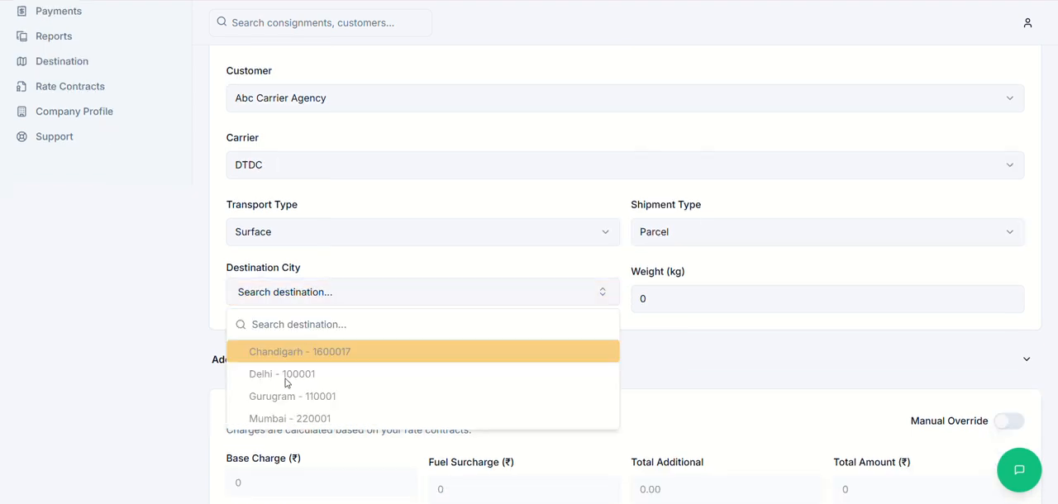
left_click(286, 382)
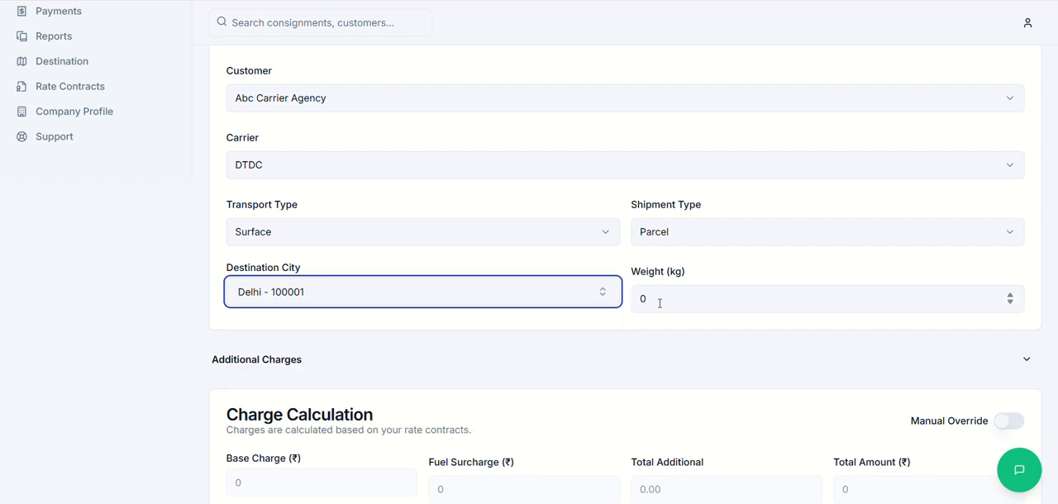
left_click(665, 307)
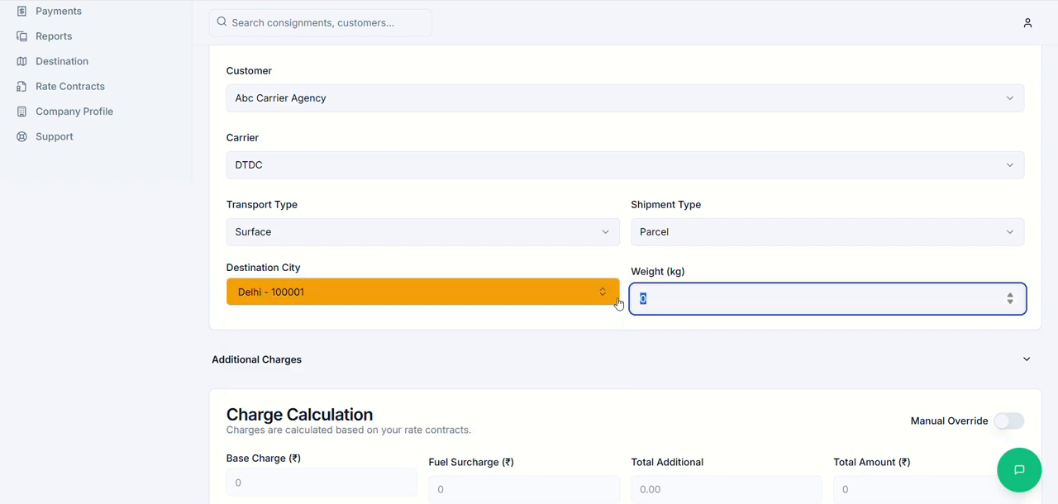
type("7")
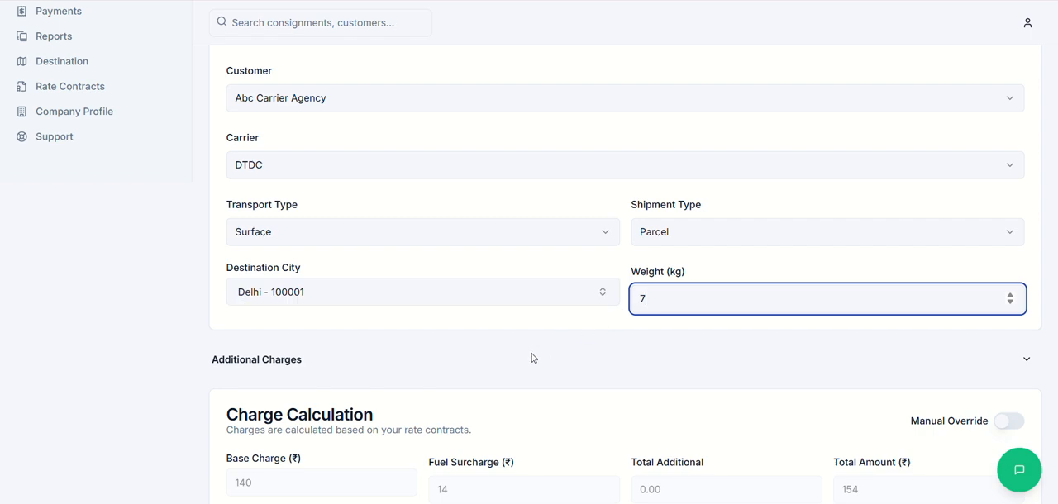
Step: Try a consignment weight of 6 kg and examine the calculated base charge
scroll(652, 300, "down", 2)
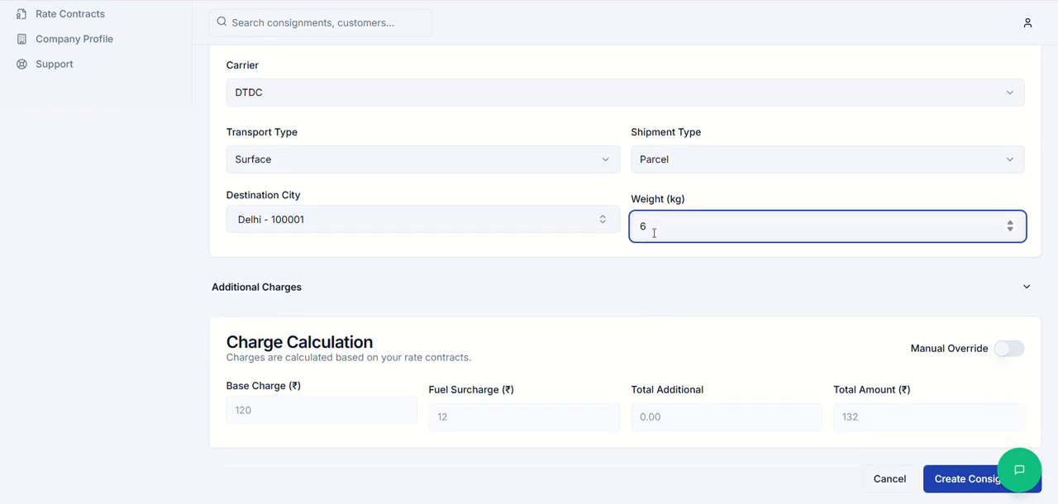
double_click(655, 228)
left_click(225, 387)
left_click_drag(225, 386, 325, 388)
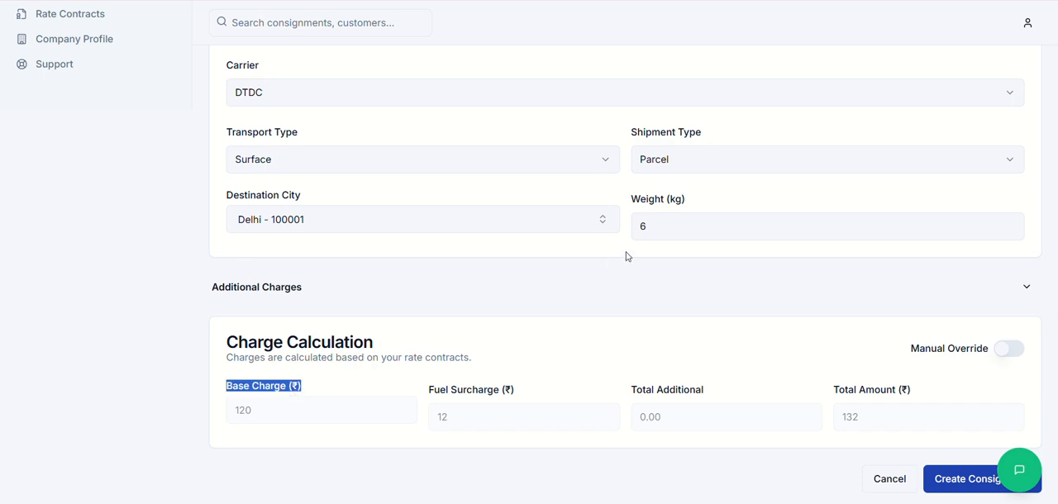
Step: Set the consignment's weight to 9 kg and create the consignment
left_click(652, 219)
double_click(651, 219)
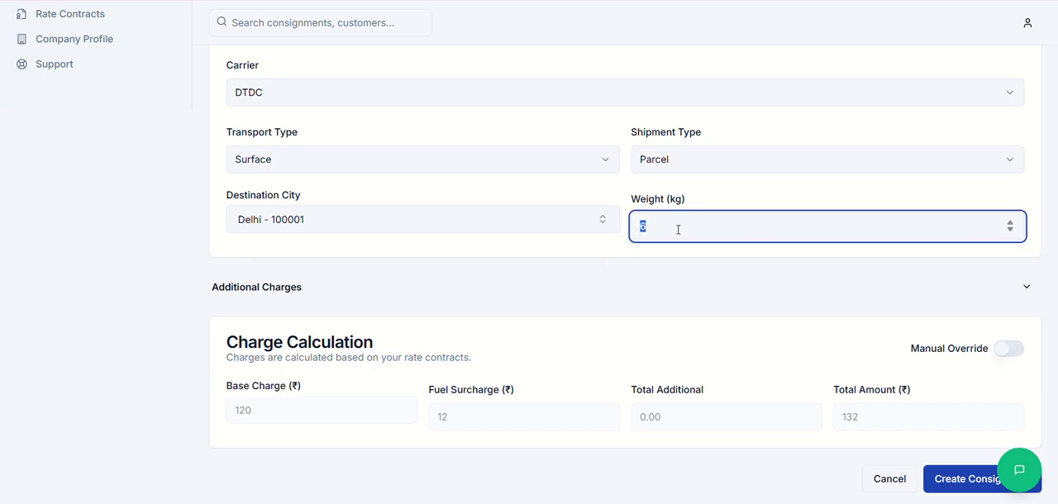
type("9")
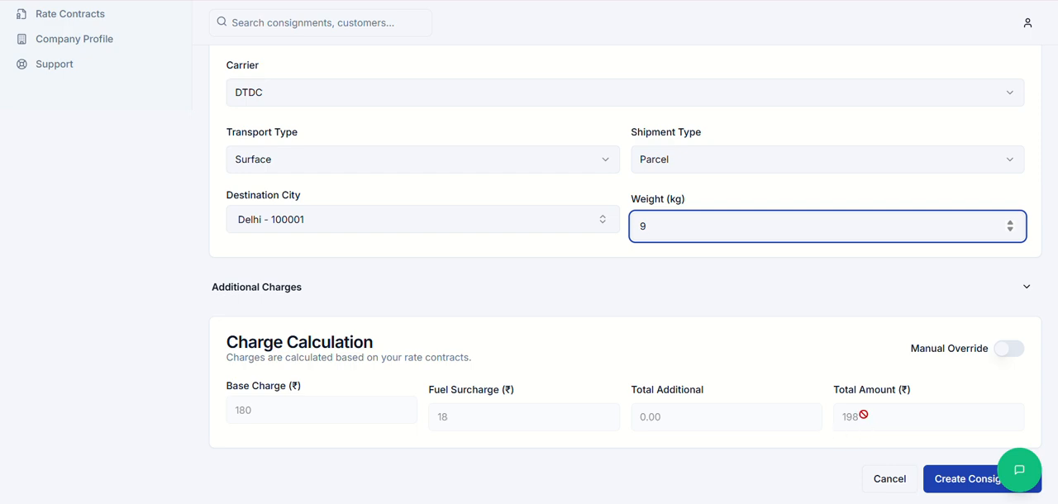
left_click(959, 485)
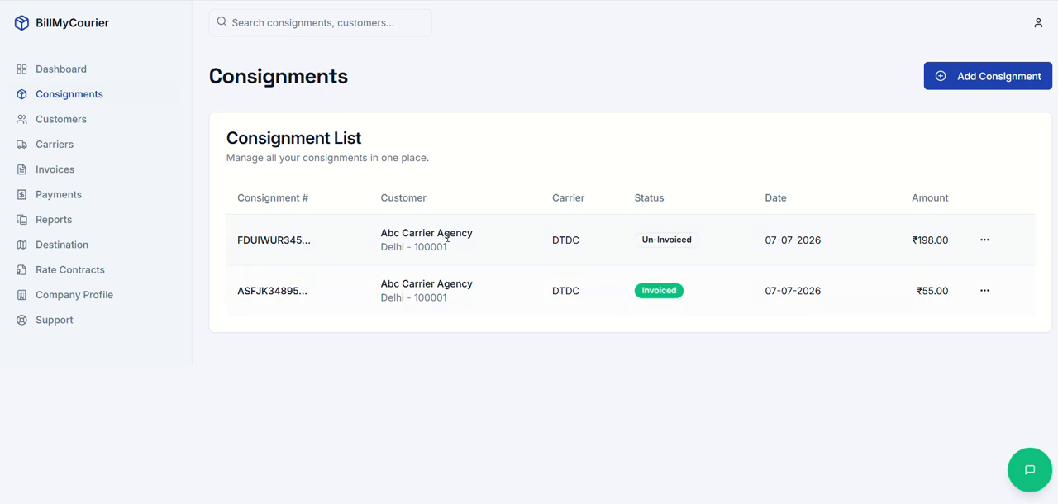
Step: Open another blank consignment form and examine its additional charge fields for ODC, Handling, FOV and Others
left_click(979, 76)
scroll(437, 324, "down", 2)
scroll(437, 324, "down", 3)
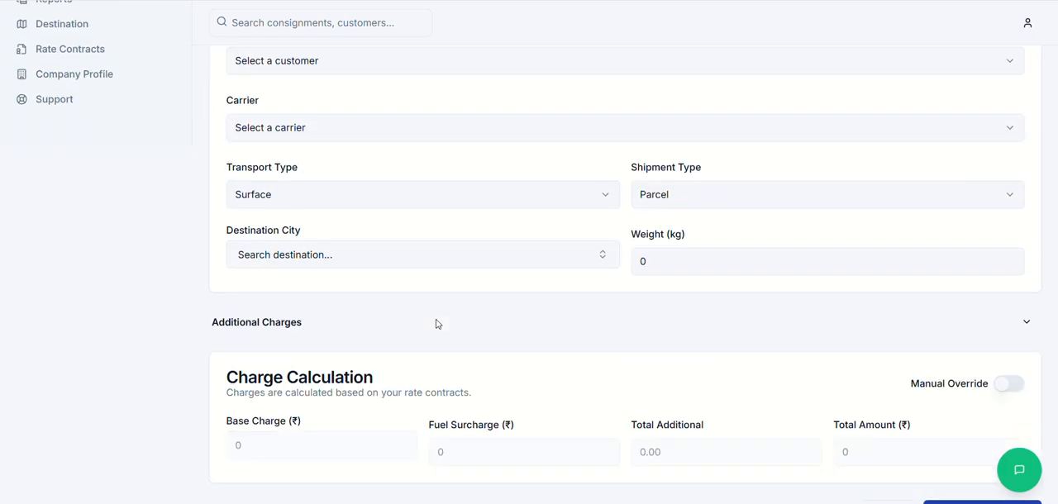
left_click(1022, 289)
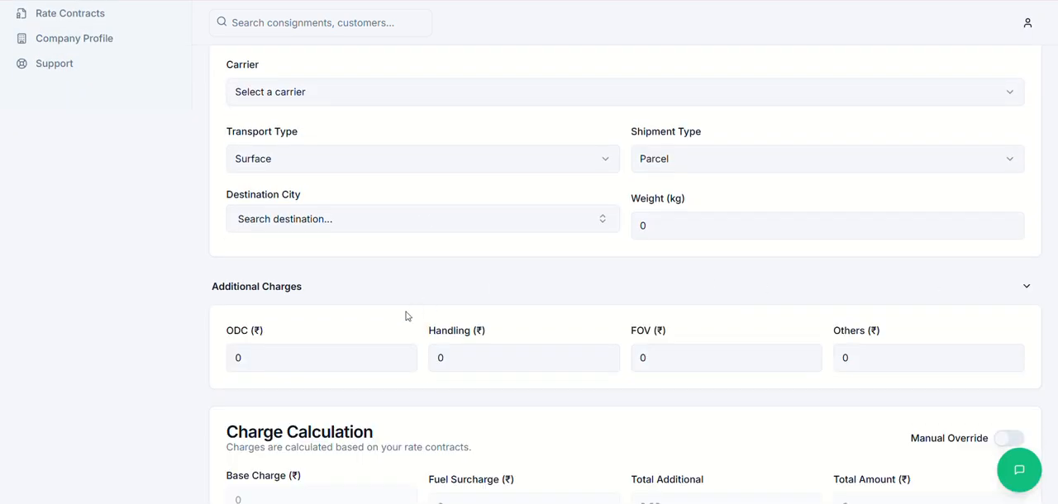
scroll(259, 354, "down", 1)
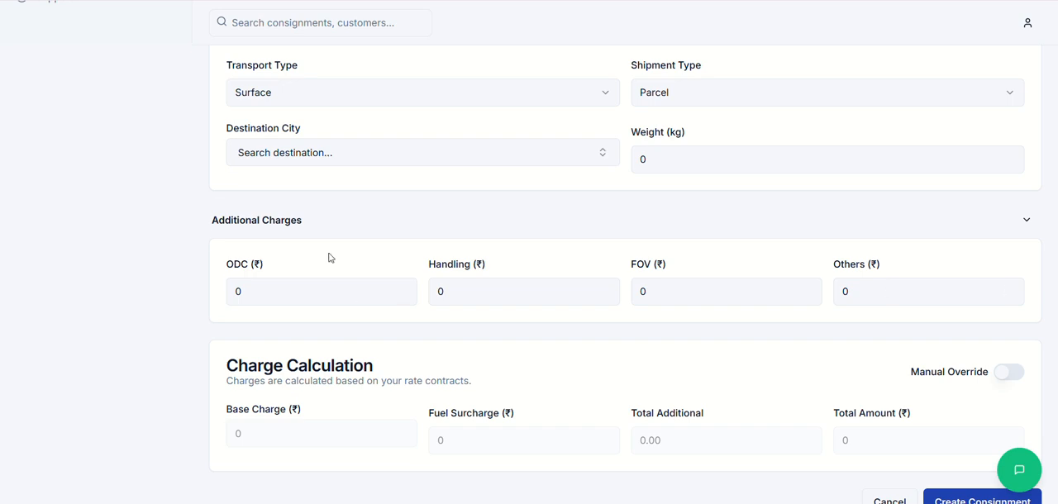
scroll(324, 258, "up", 4)
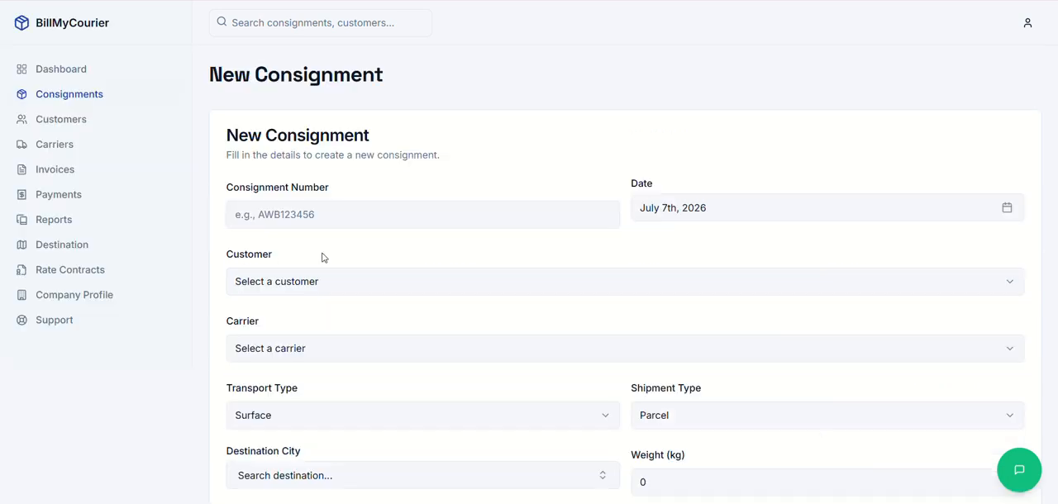
Step: Generate an invoice for customer Abc Carrier Agency that includes all of its un-invoiced consignments
left_click(52, 171)
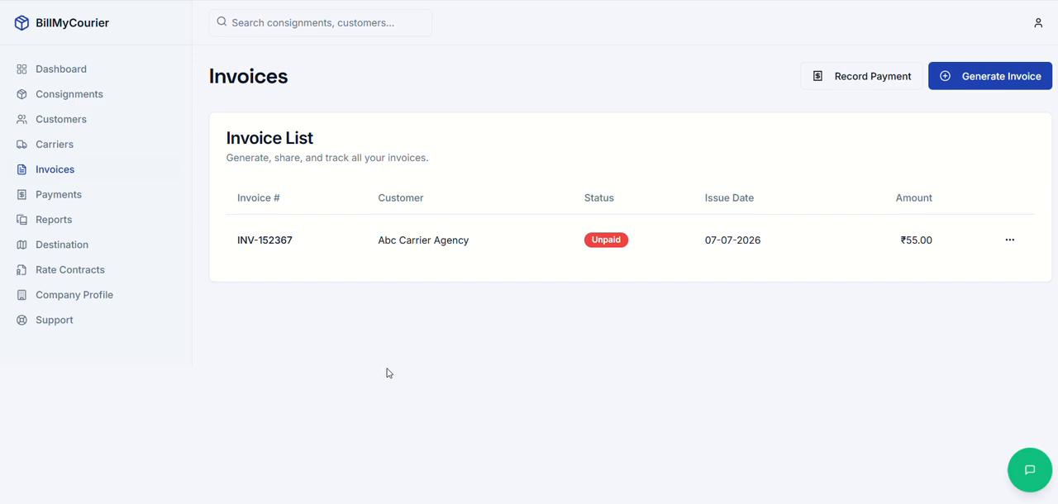
left_click(975, 76)
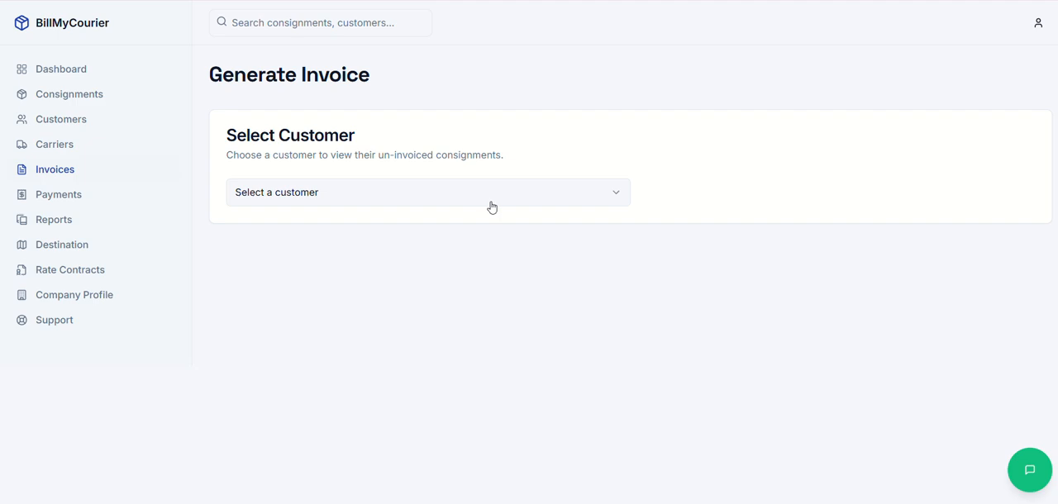
left_click(409, 200)
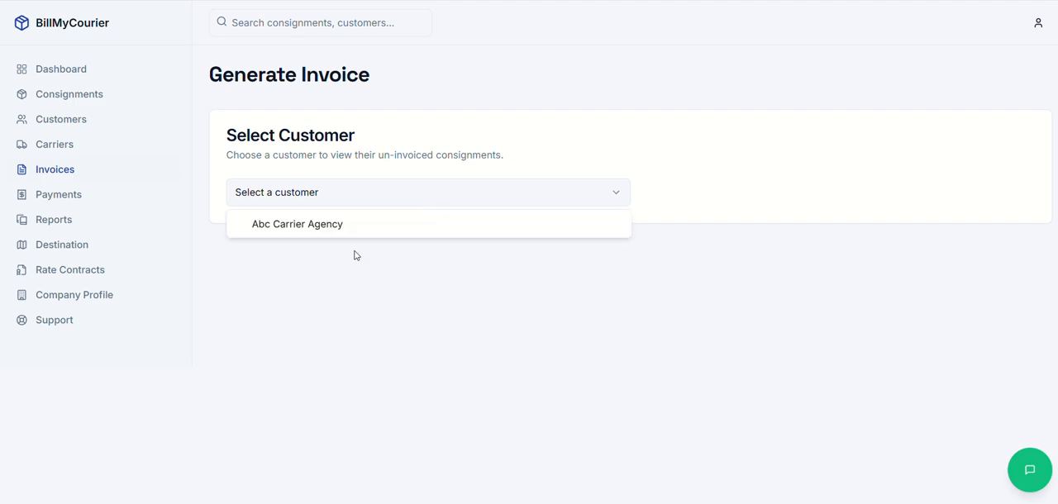
left_click(334, 228)
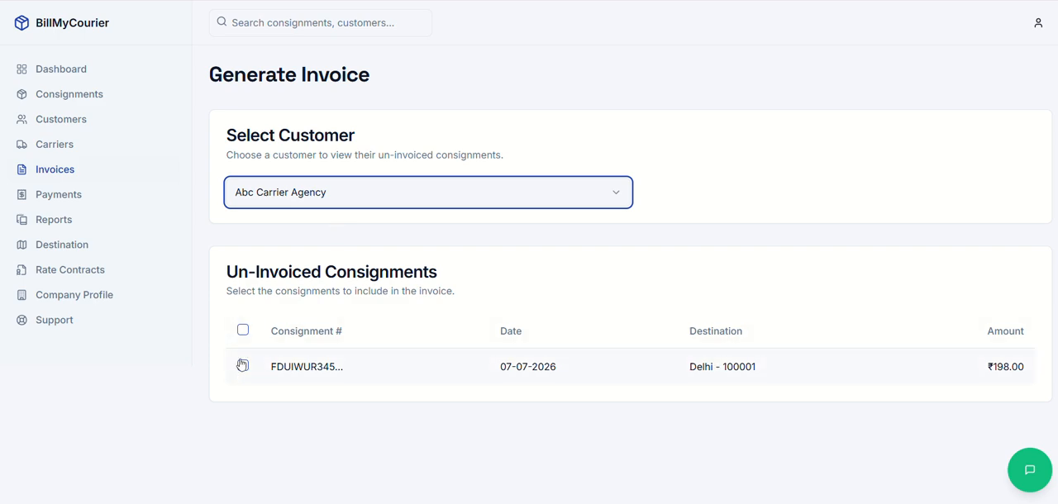
left_click(243, 331)
left_click(242, 331)
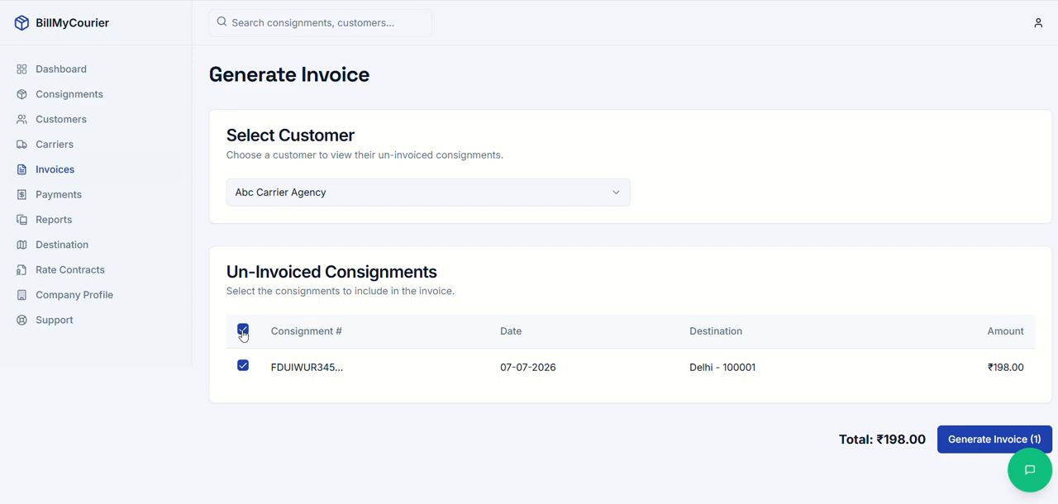
left_click(993, 440)
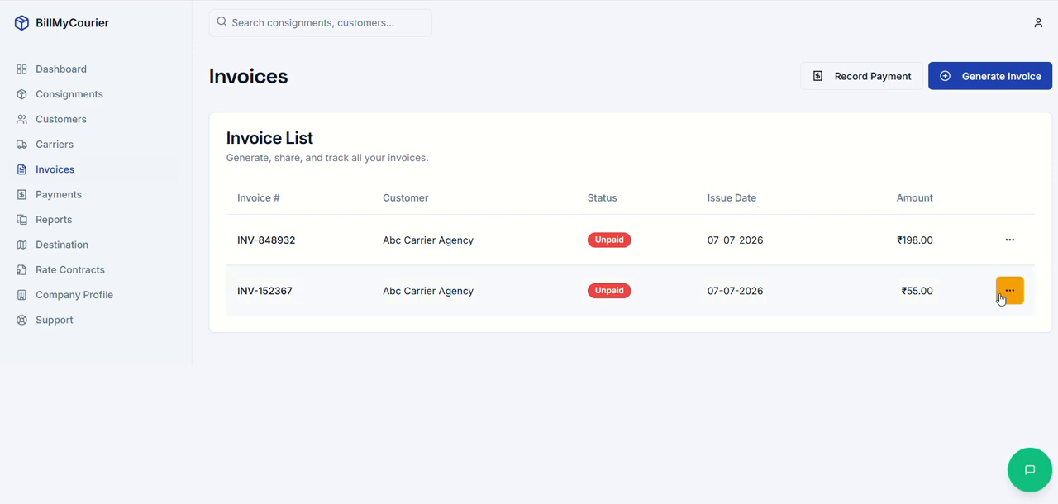
Step: View the newly generated invoice and examine its billing details, consignment line, payment details and terms
left_click(1010, 240)
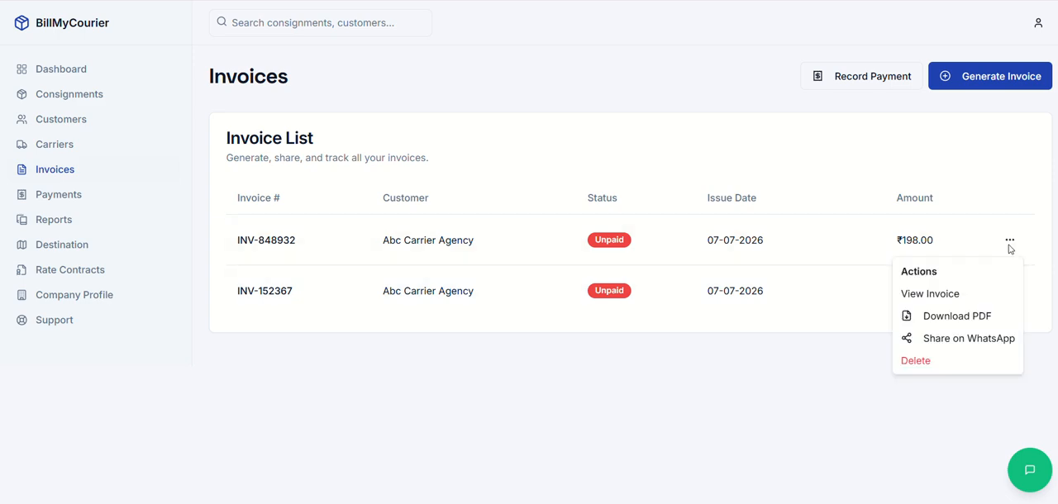
left_click(932, 297)
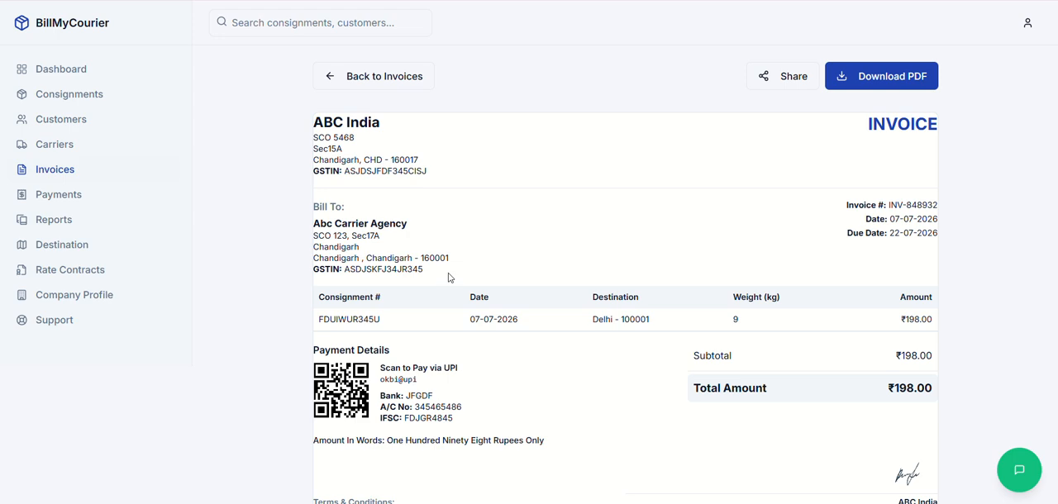
scroll(449, 277, "down", 1)
scroll(449, 277, "up", 1)
scroll(449, 277, "down", 1)
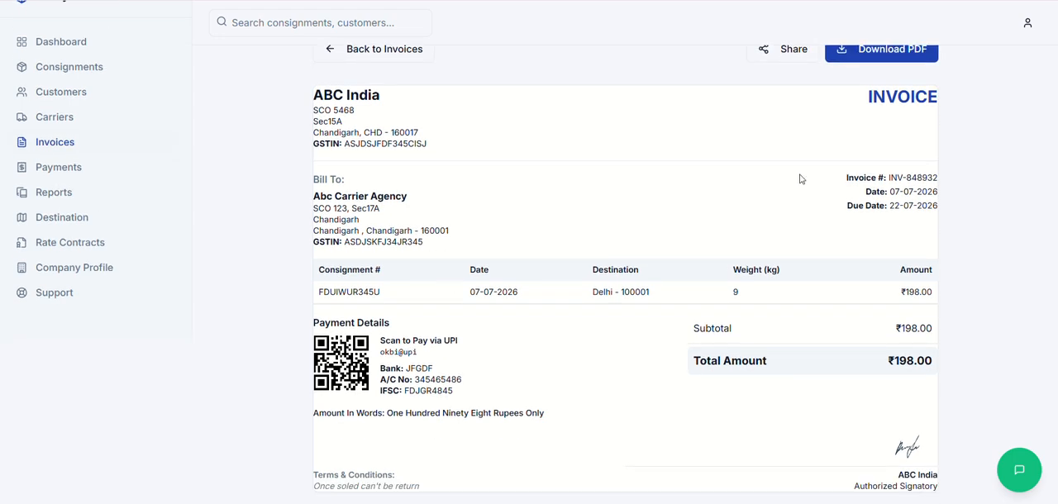
scroll(799, 177, "up", 1)
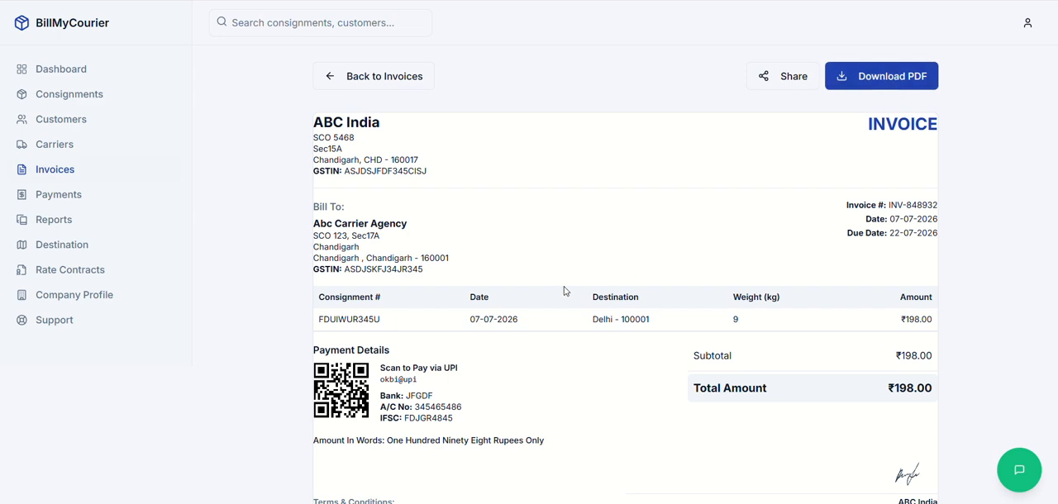
scroll(557, 318, "down", 1)
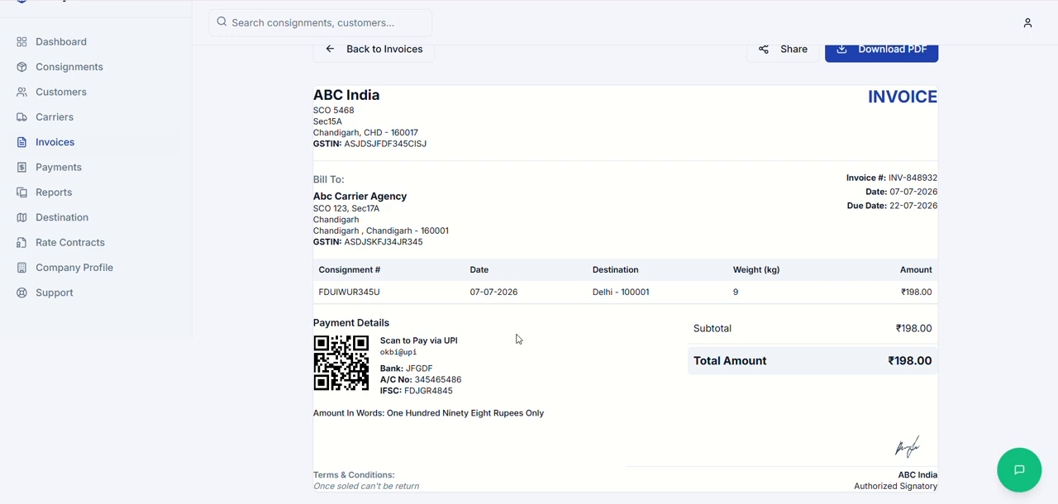
Step: Return to the dashboard to review the business overview and recent consignments
left_click(75, 42)
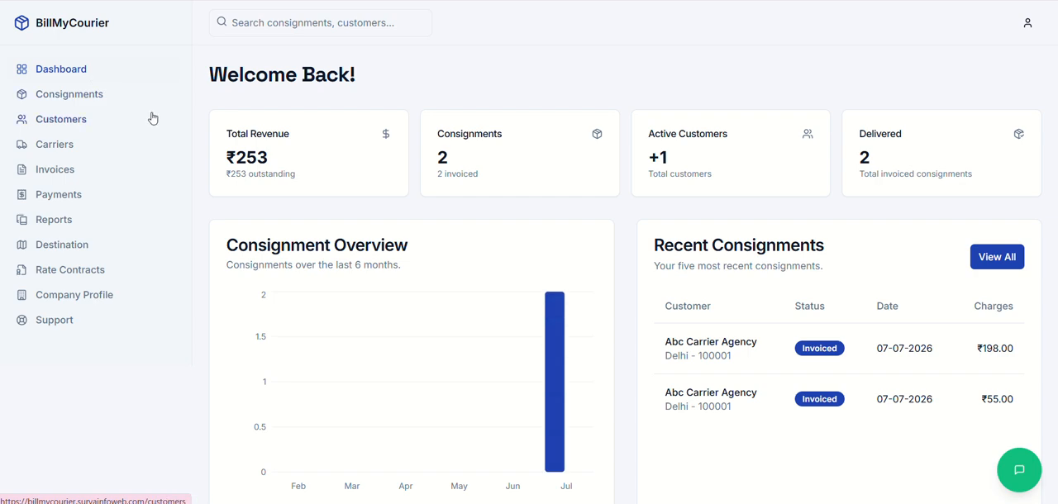